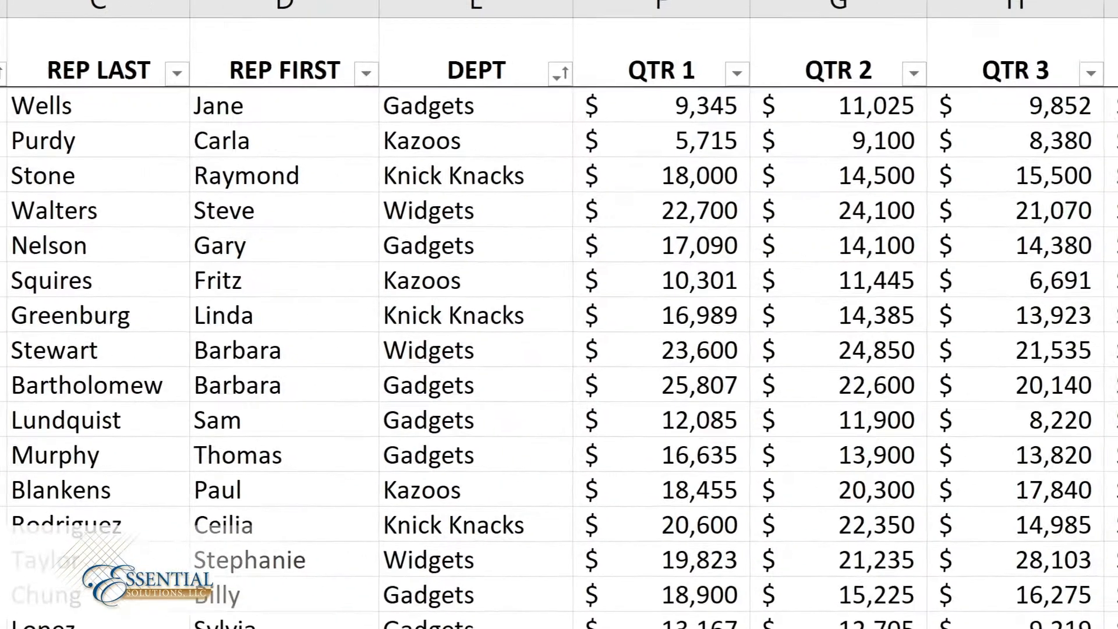
- Create a PivotTable from 'Sales Tracking'!$A$1:$J$77 on a new worksheet, with REGION as rows and TOTALS as summed values
{"action": "left_click", "coordinate": [65, 146]}
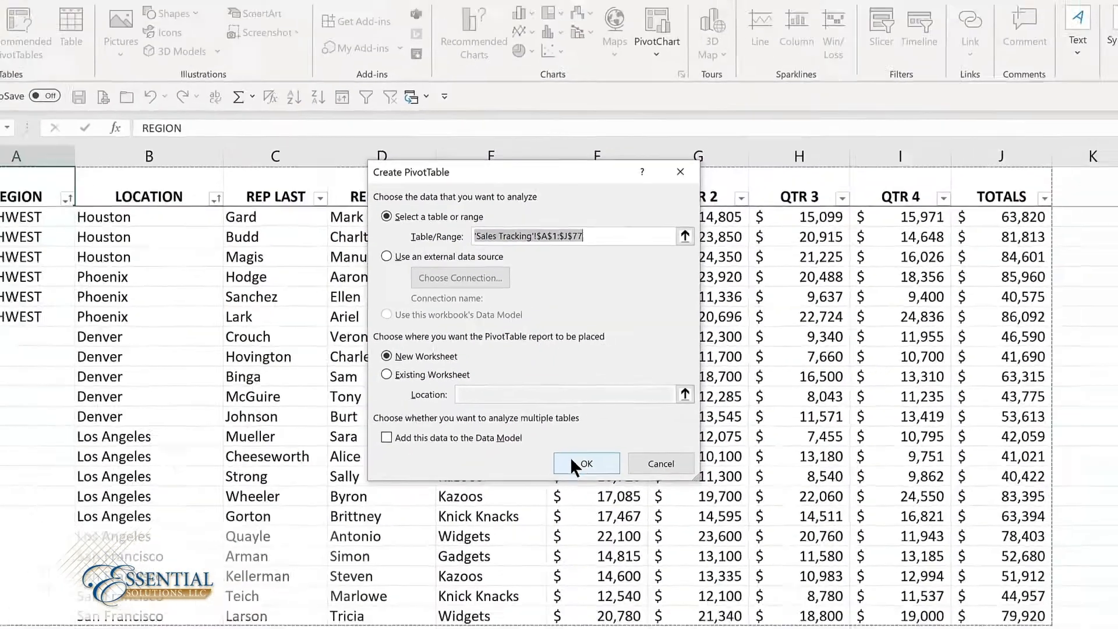
{"action": "left_click", "coordinate": [589, 527]}
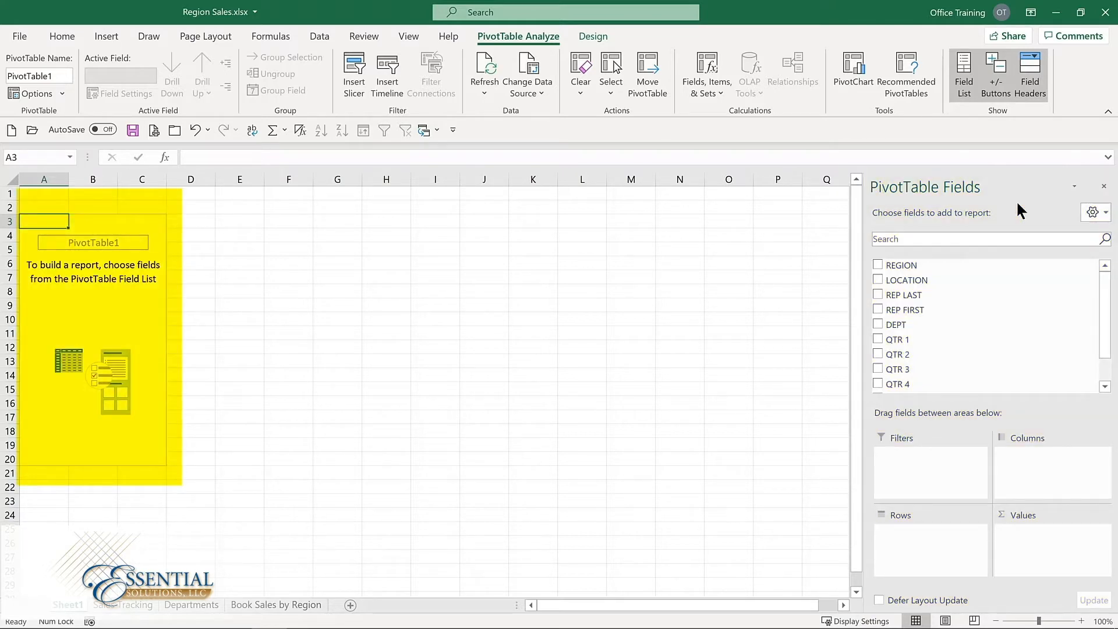
{"action": "left_click", "coordinate": [877, 265]}
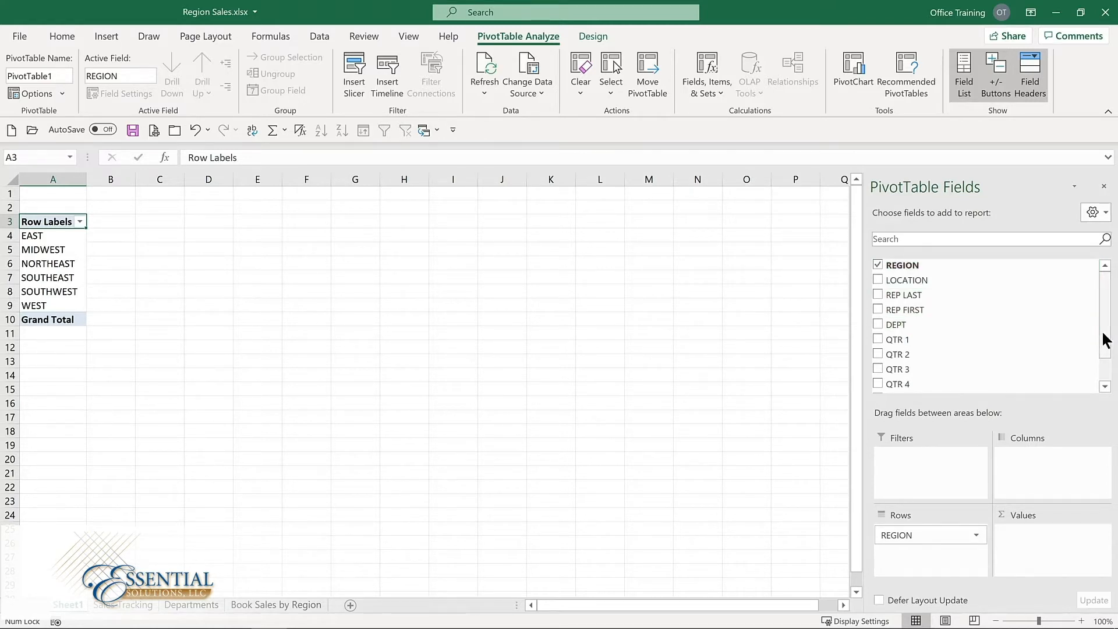
{"action": "left_click_drag", "start_coordinate": [1106, 334], "coordinate": [1106, 375]}
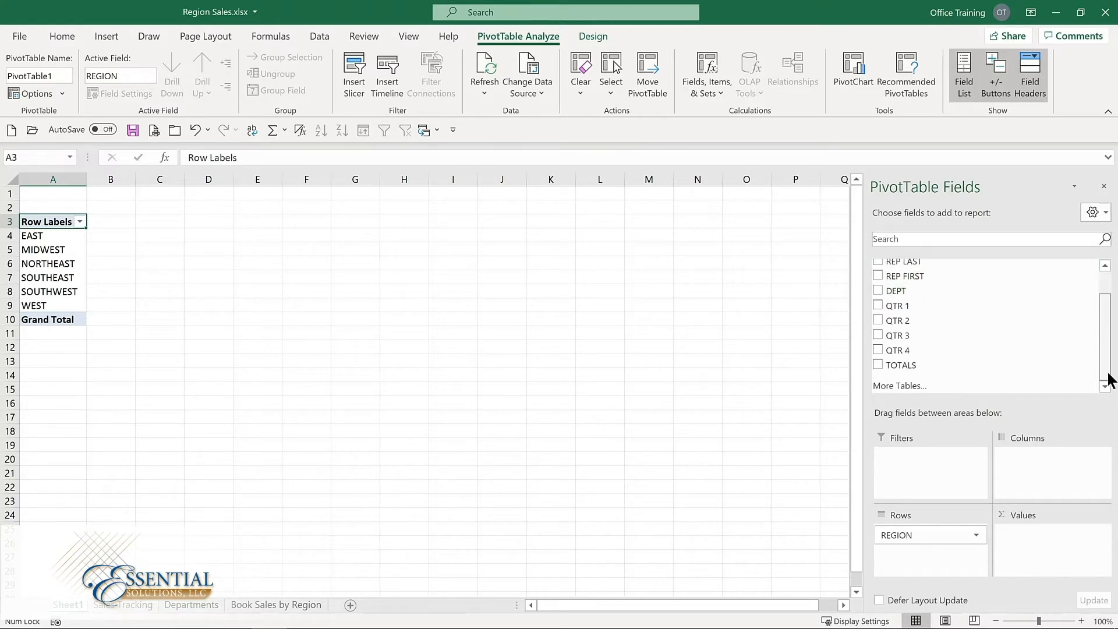
{"action": "left_click", "coordinate": [877, 365]}
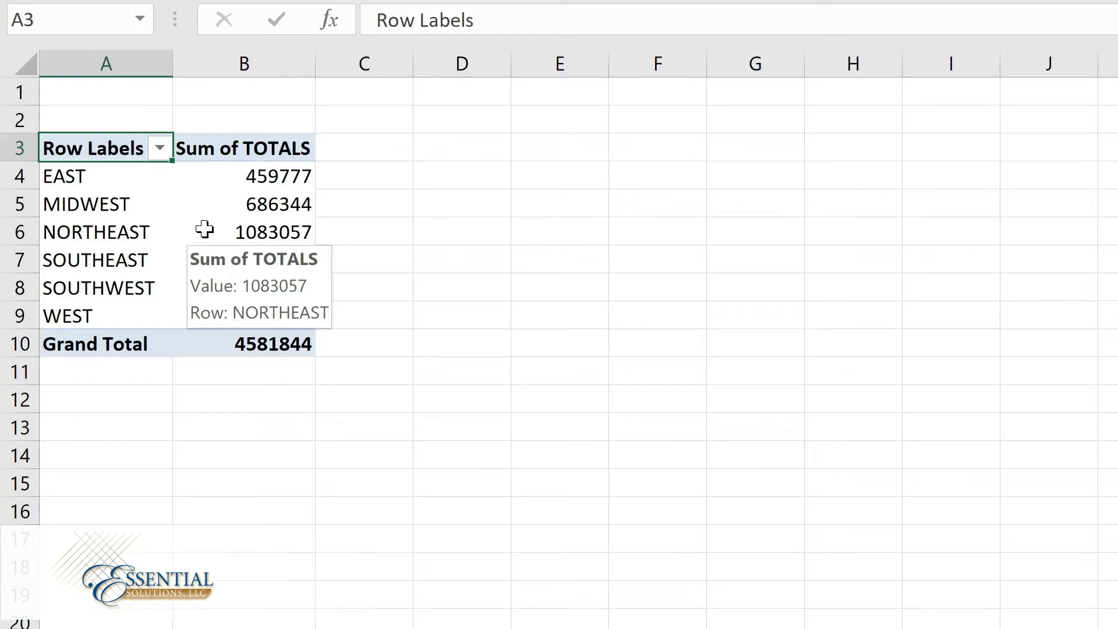
- Format the Sum of TOTALS values as Currency with the $ symbol and 0 decimal places
{"action": "right_click", "coordinate": [205, 230]}
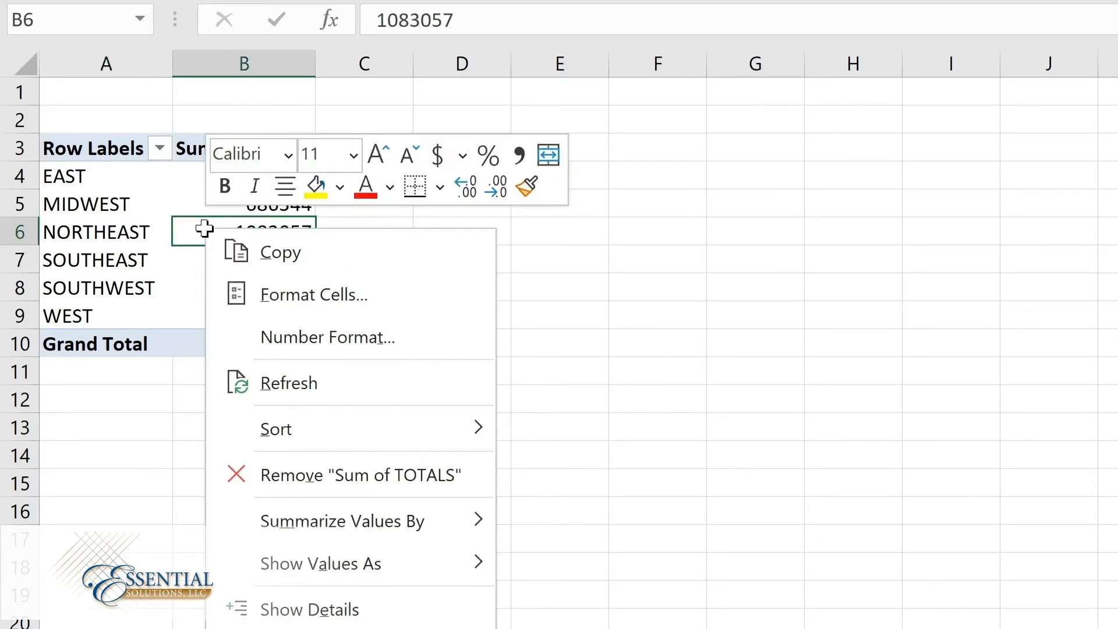
{"action": "left_click", "coordinate": [277, 340]}
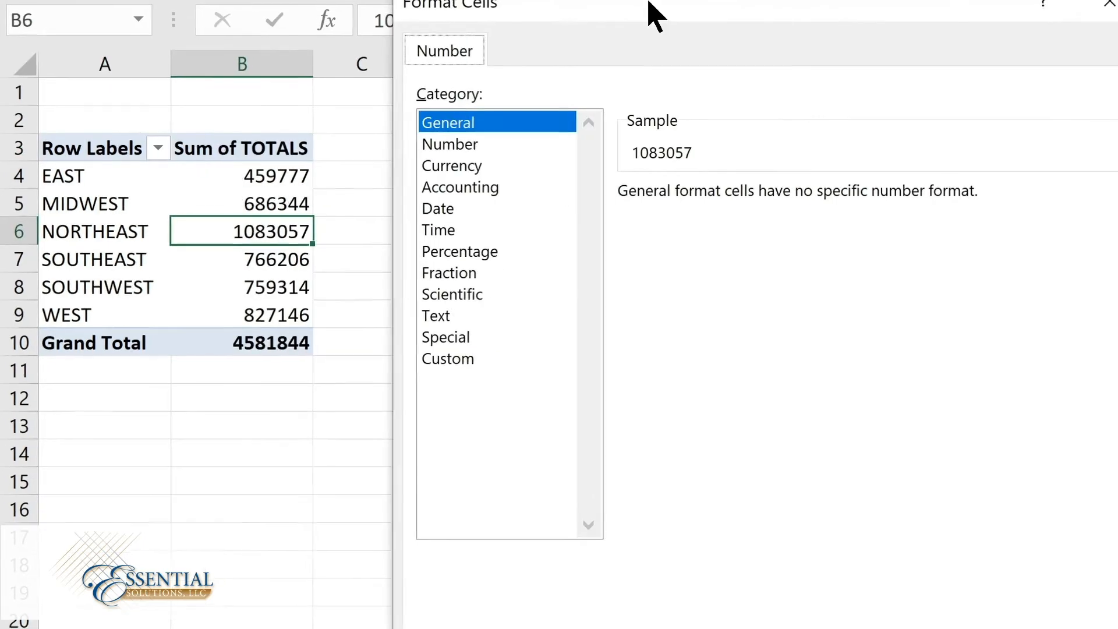
{"action": "left_click", "coordinate": [309, 155]}
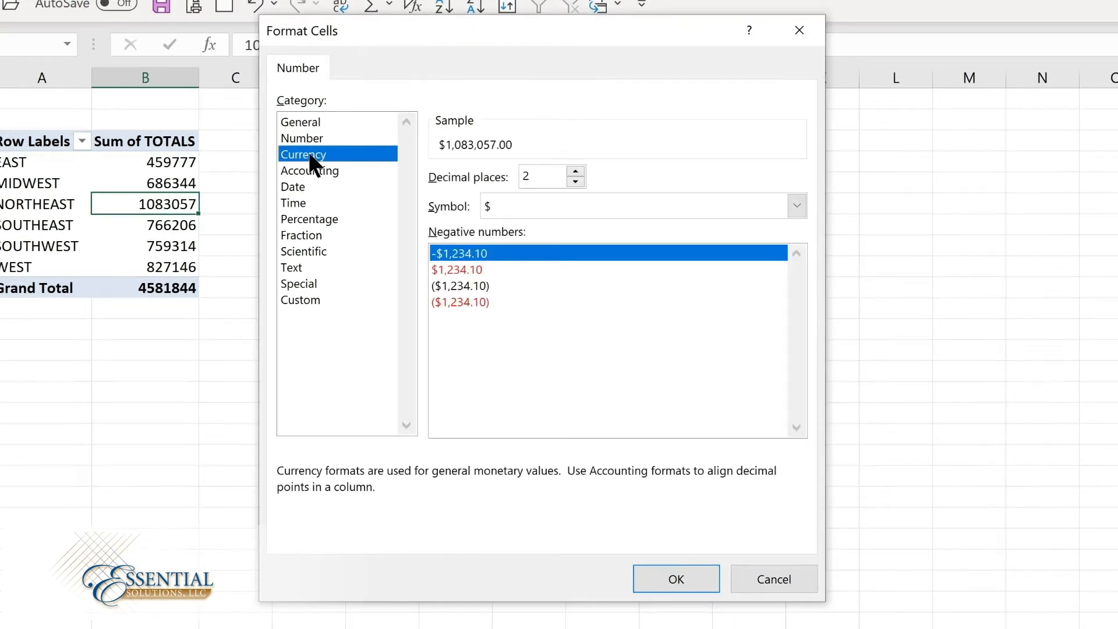
{"action": "left_click", "coordinate": [575, 181]}
{"action": "left_click", "coordinate": [575, 181]}
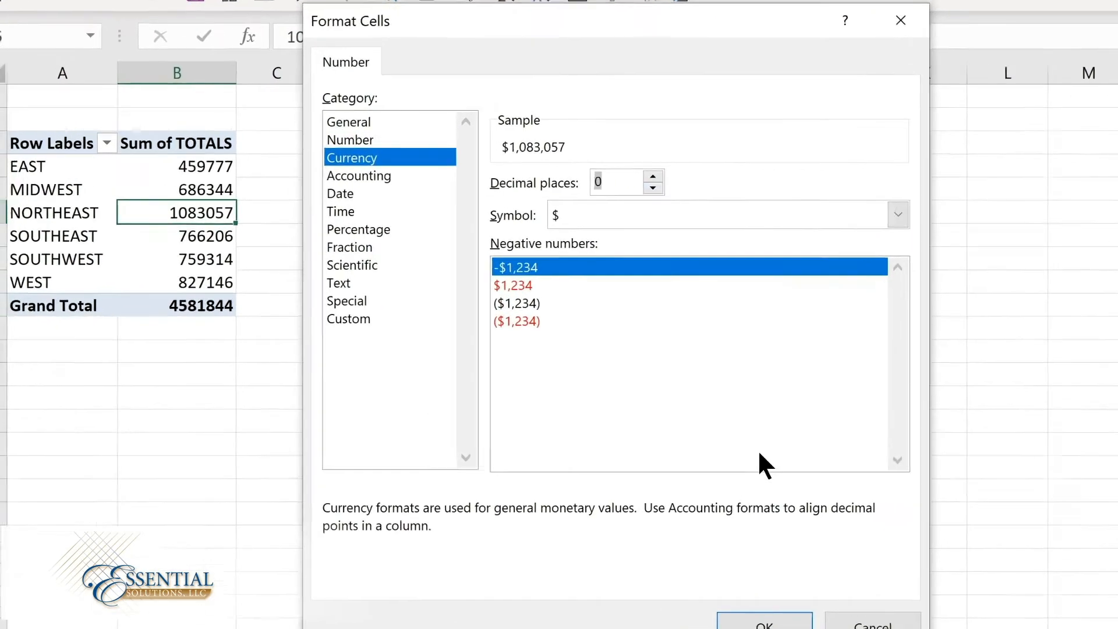
{"action": "left_click", "coordinate": [676, 579]}
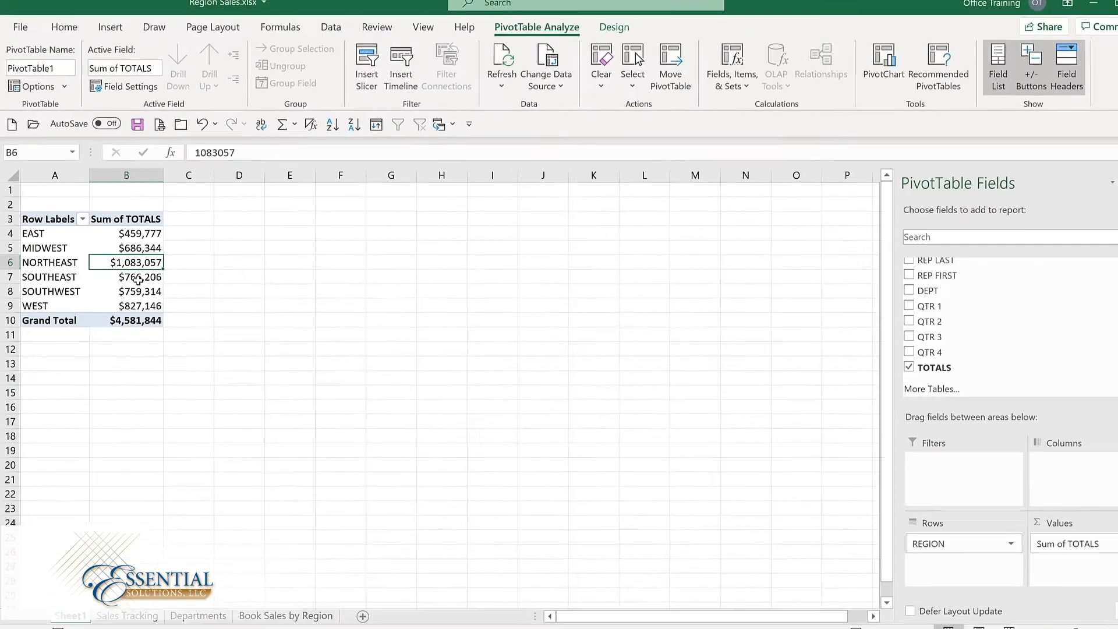
- Add the DEPT field to the PivotTable and place it in Columns
{"action": "left_click", "coordinate": [879, 290]}
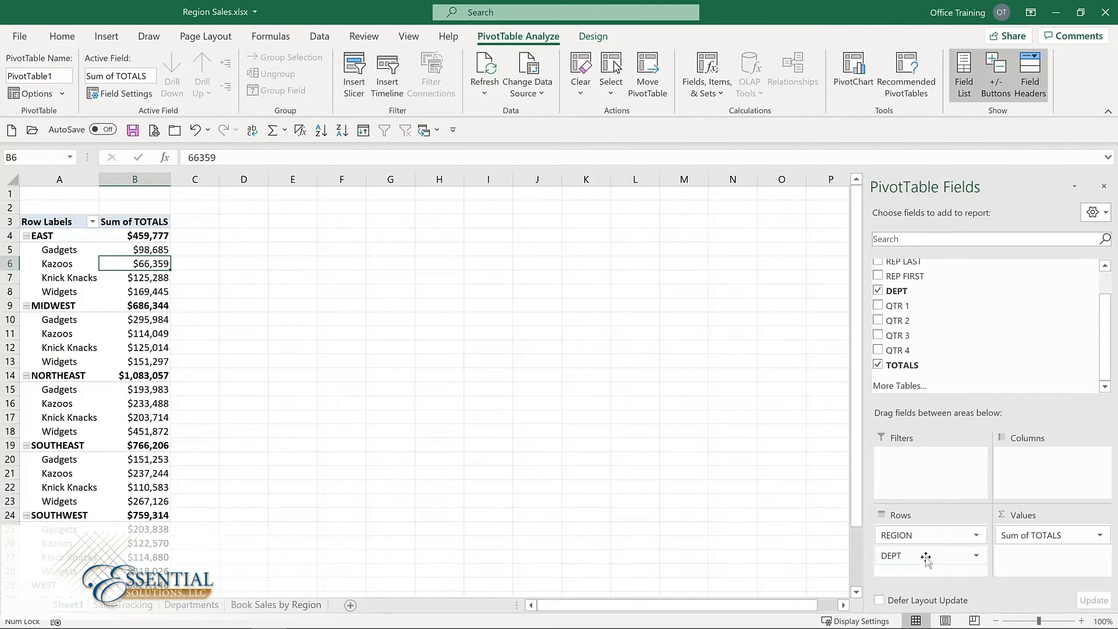
{"action": "left_click_drag", "start_coordinate": [926, 559], "coordinate": [1046, 466]}
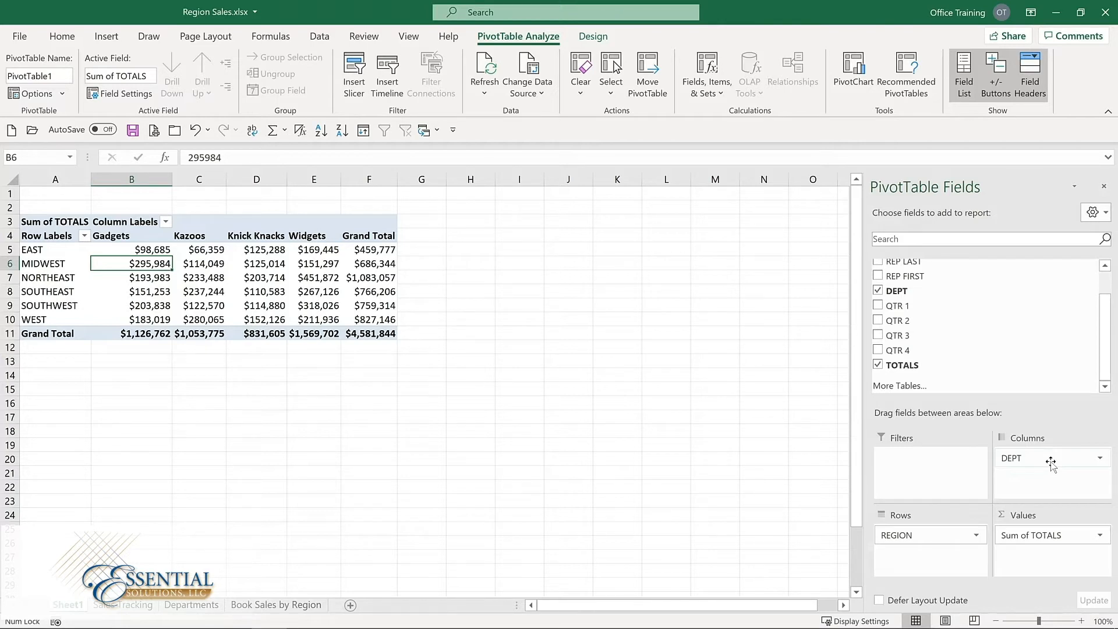
{"action": "mouse_move", "coordinate": [244, 272]}
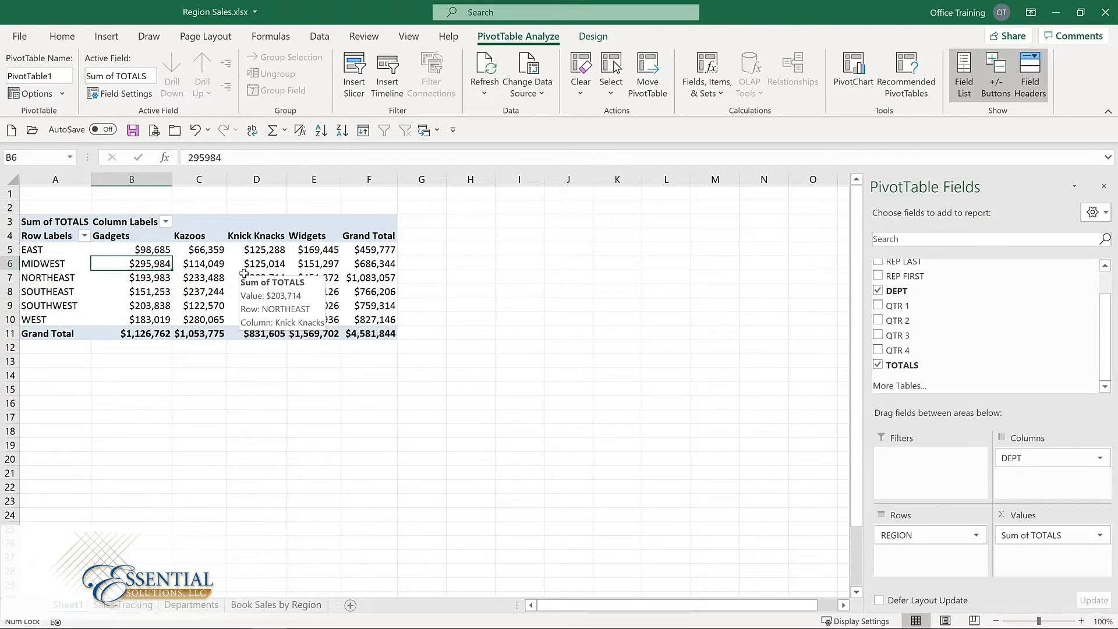
{"action": "left_click", "coordinate": [592, 36]}
{"action": "left_click", "coordinate": [516, 37]}
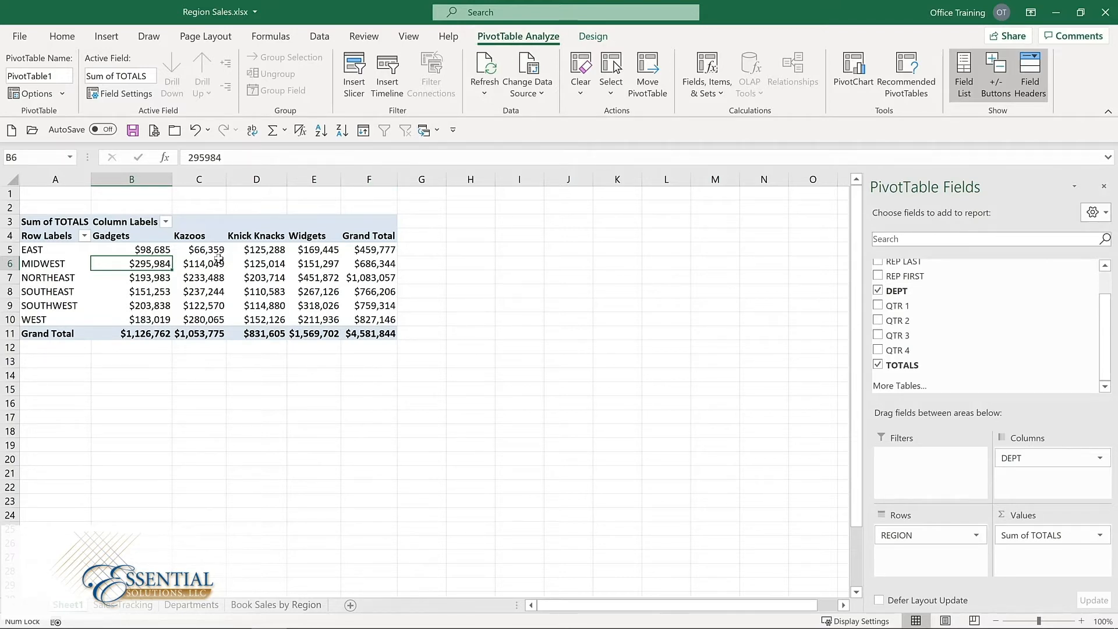
{"action": "mouse_move", "coordinate": [216, 259]}
{"action": "mouse_move", "coordinate": [151, 252]}
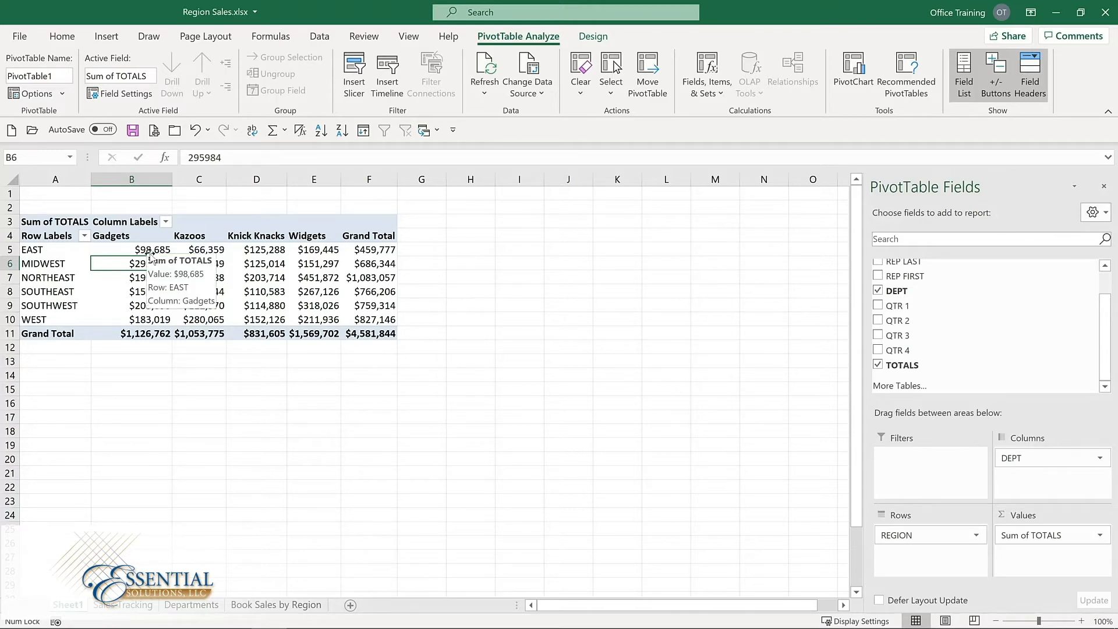
- Add the LOCATION field to the PivotTable rows, nested under REGION
{"action": "scroll", "coordinate": [878, 277], "scroll_direction": "up", "scroll_amount": 2}
{"action": "left_click", "coordinate": [877, 279]}
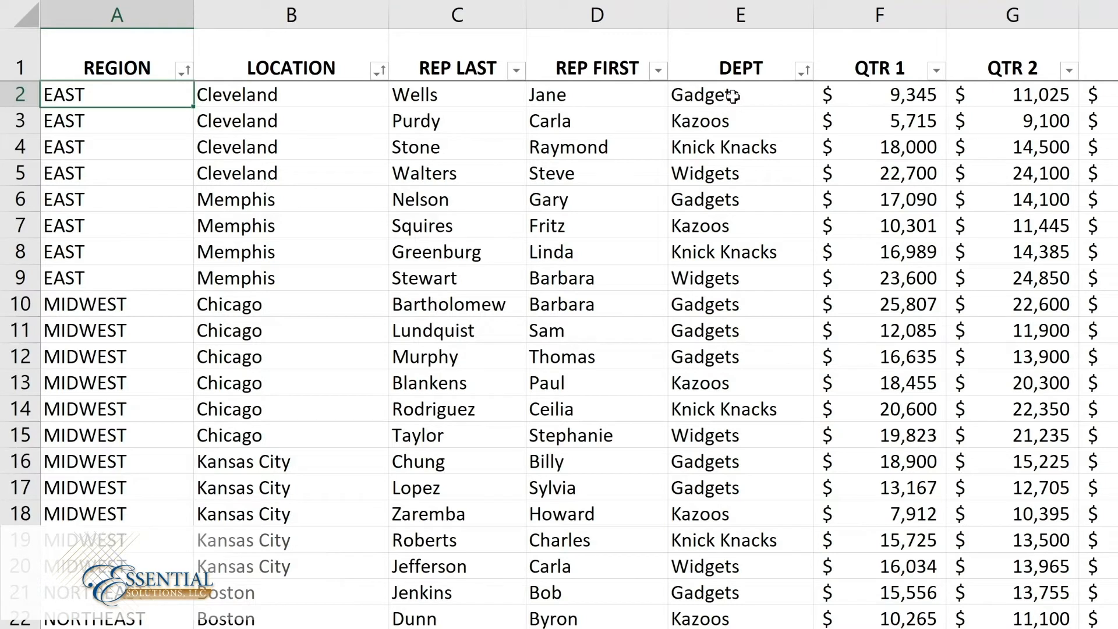
- Set the QTR 1 amount of the first EAST Cleveland Gadgets record in cell F2 to 100000
{"action": "left_click", "coordinate": [891, 93]}
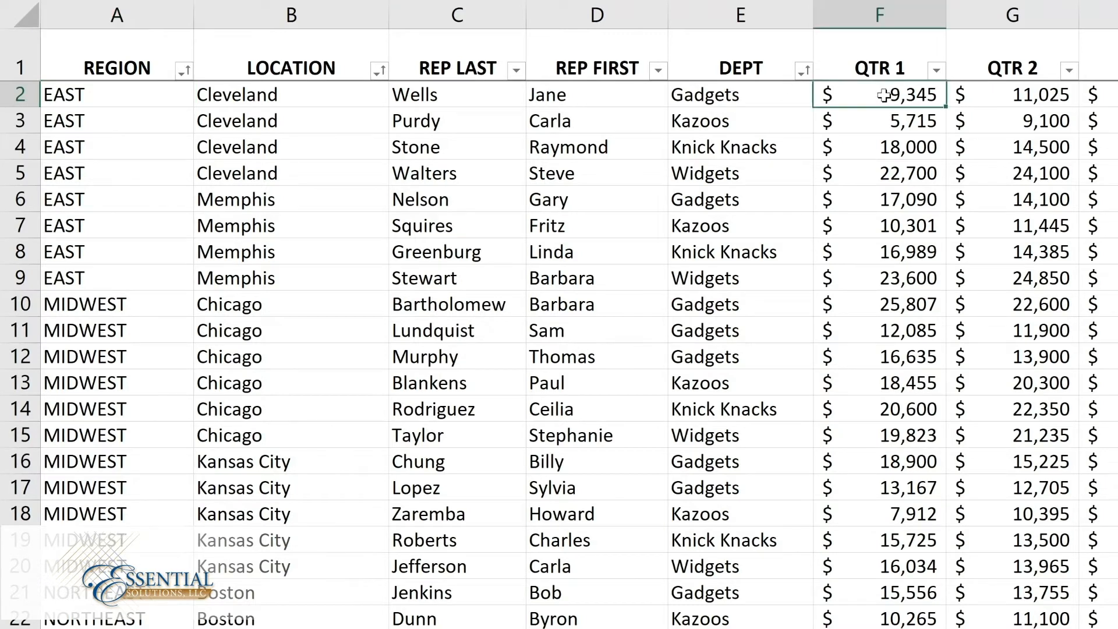
{"action": "double_click", "coordinate": [885, 94]}
{"action": "type", "text": "100000"}
{"action": "key", "text": "Return"}
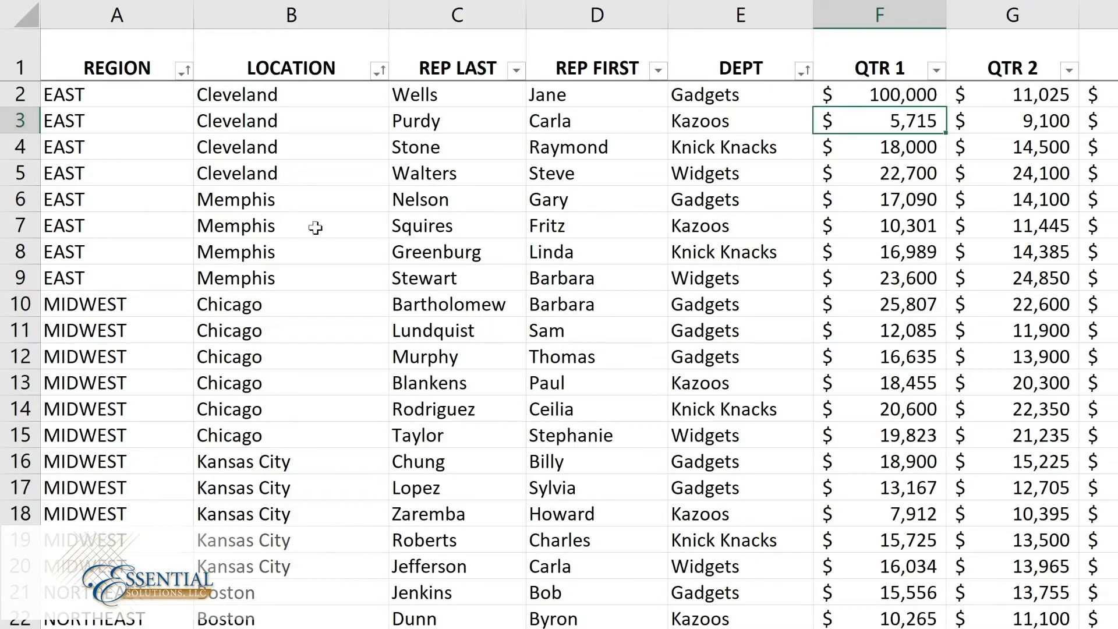
- Change the location of the EAST Gadgets record in cell B6 to Cleveland
{"action": "left_click", "coordinate": [257, 200]}
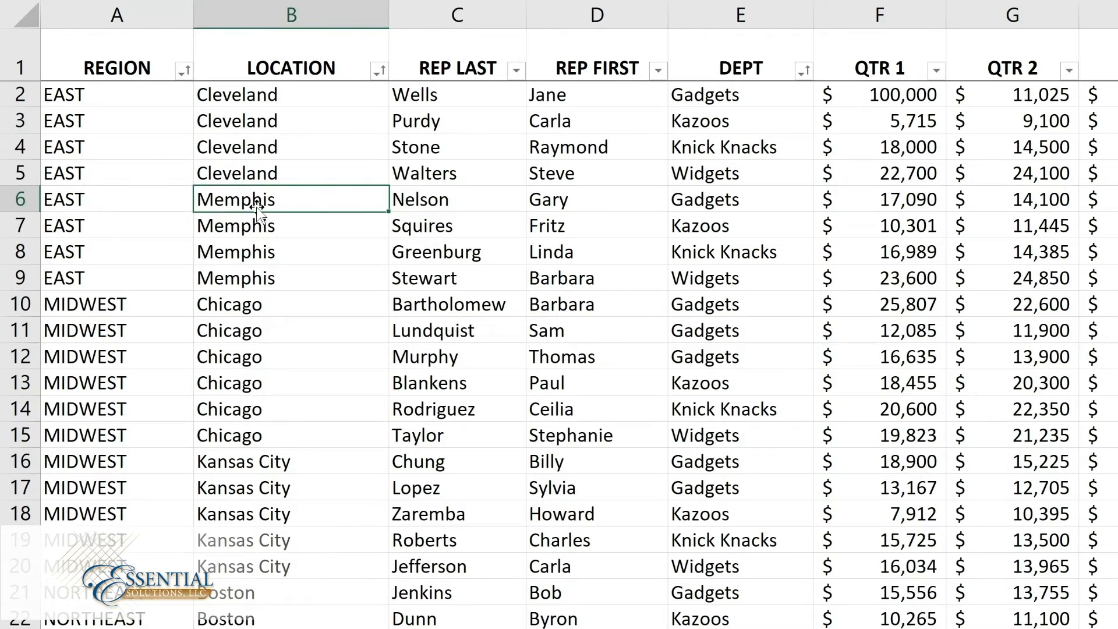
{"action": "type", "text": "C"}
{"action": "key", "text": "BackSpace"}
{"action": "type", "text": "Cleveland"}
{"action": "key", "text": "Return"}
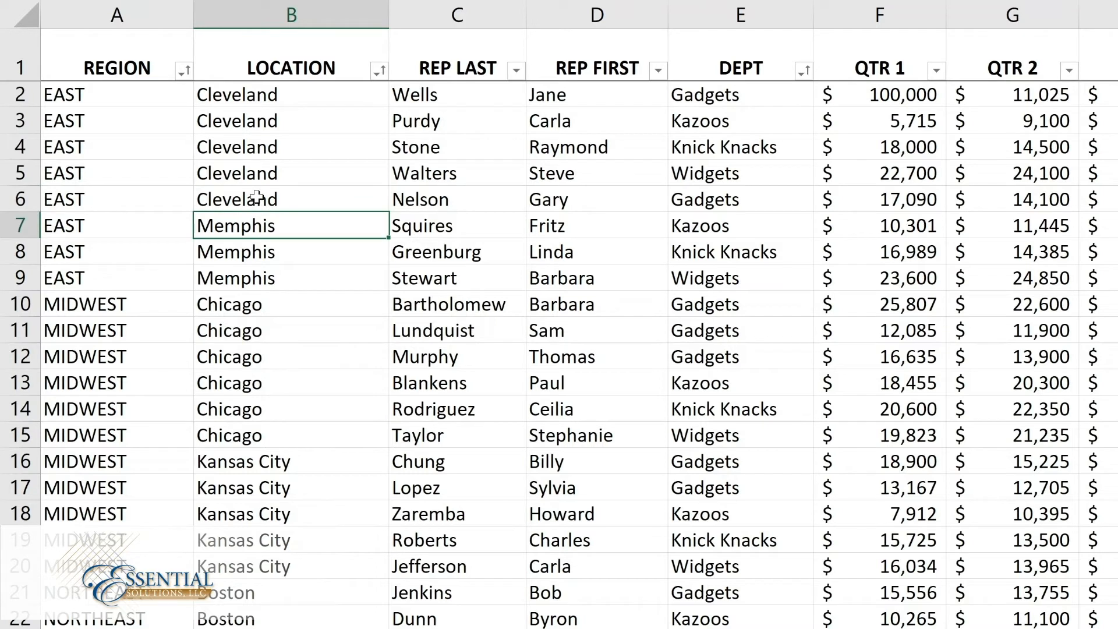
- Return to the PivotTable sheet and refresh all of the workbook's data with Refresh All
{"action": "left_click", "coordinate": [732, 203]}
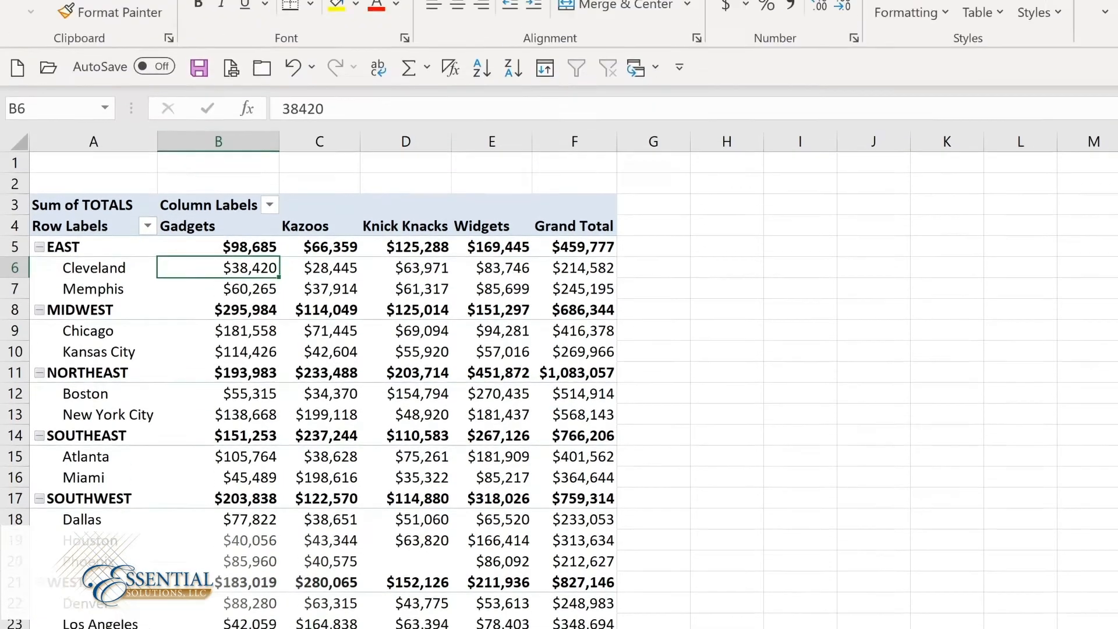
{"action": "left_click", "coordinate": [778, 30]}
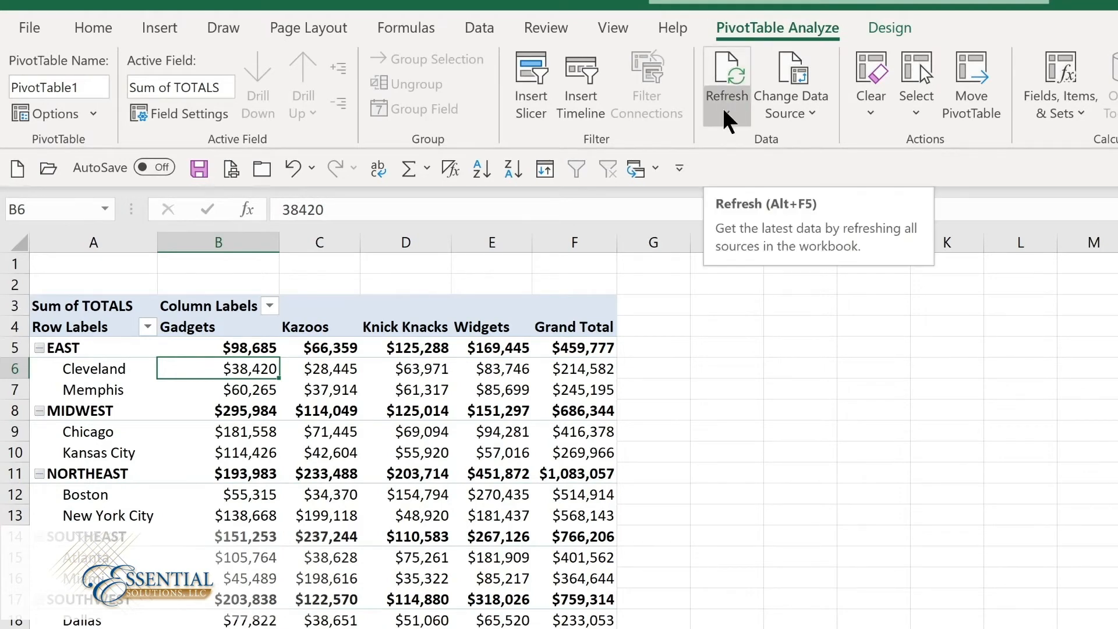
{"action": "key", "text": "alt+F5"}
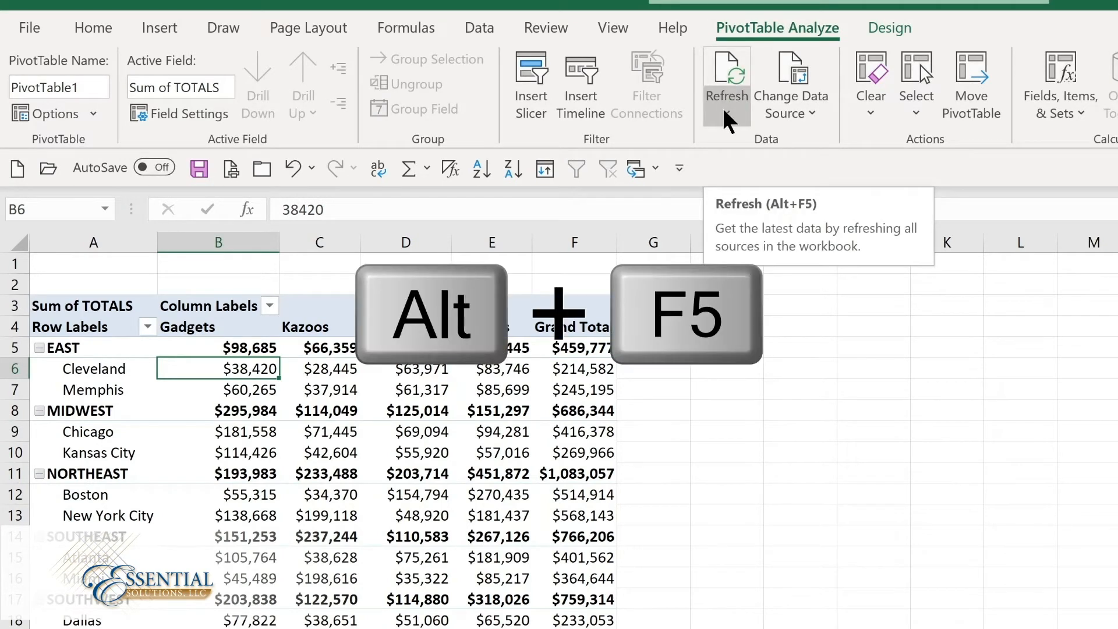
{"action": "left_click", "coordinate": [724, 110]}
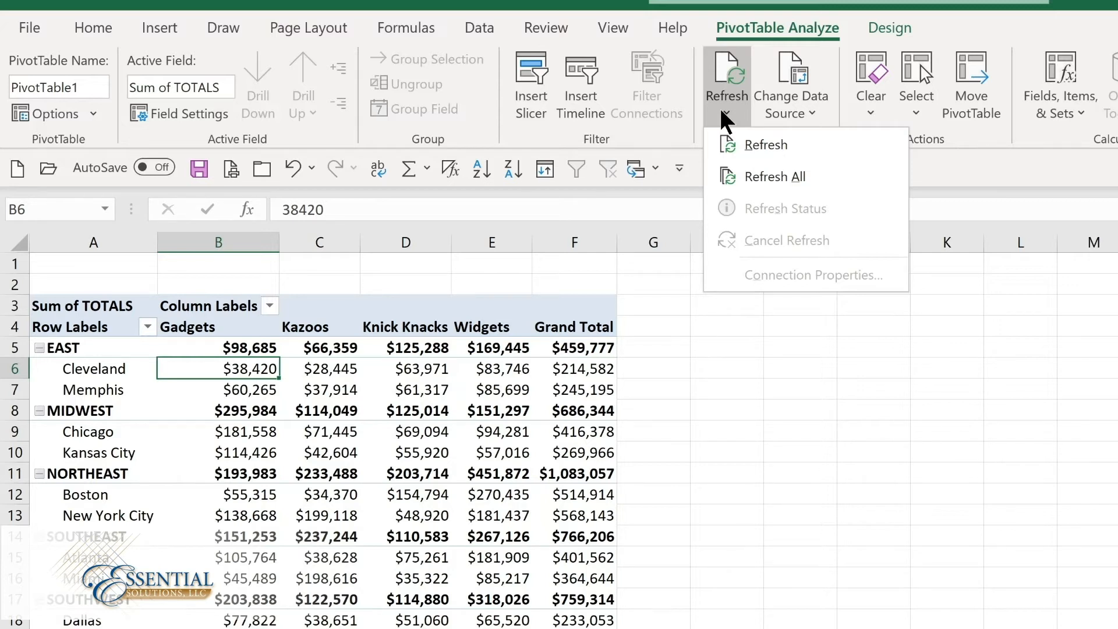
{"action": "left_click", "coordinate": [757, 177]}
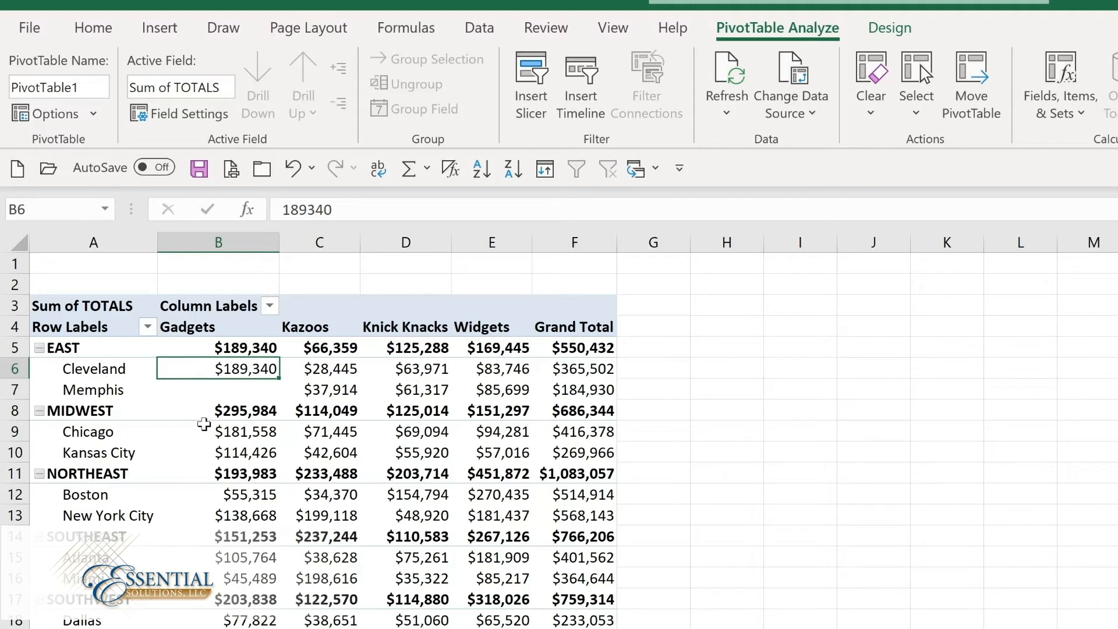
- Open the PivotTable's data source settings and accept the range 'Sales Tracking'!$A$1:$J$77
{"action": "mouse_move", "coordinate": [234, 406]}
{"action": "left_click", "coordinate": [802, 114]}
{"action": "left_click", "coordinate": [800, 136]}
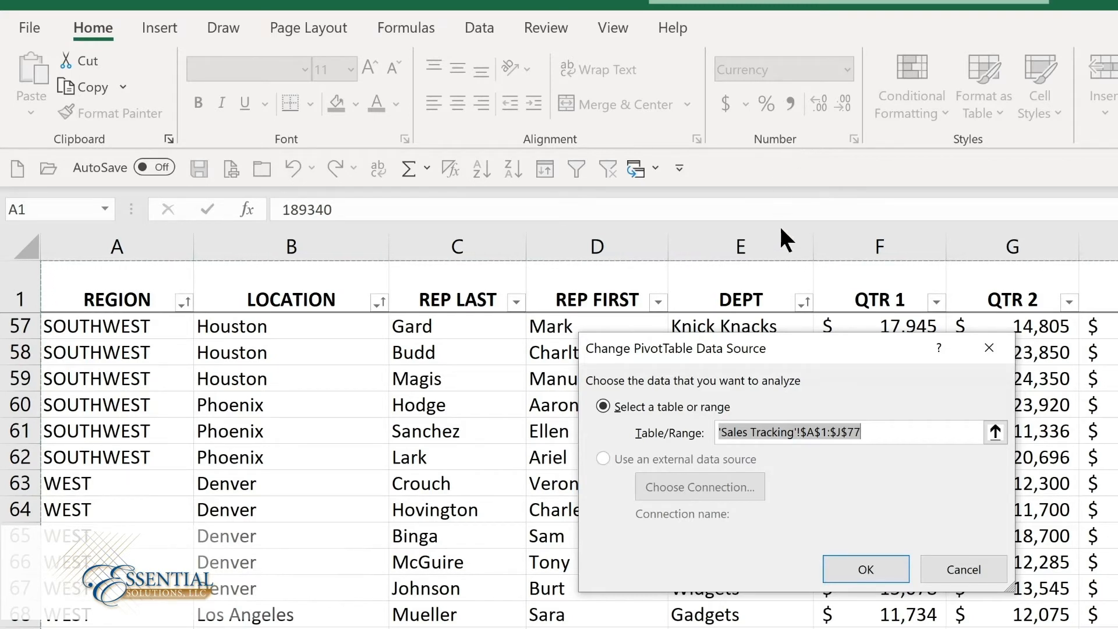
{"action": "left_click", "coordinate": [880, 562]}
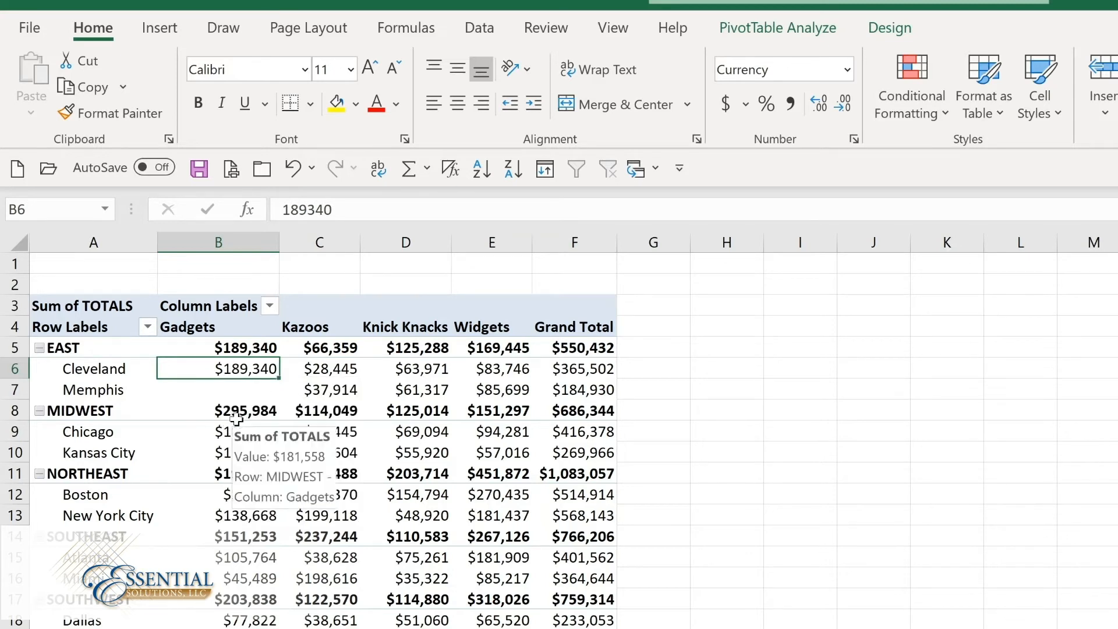
- Drill down into the Gadgets total for MIDWEST Chicago to show its underlying records
{"action": "mouse_move", "coordinate": [232, 435]}
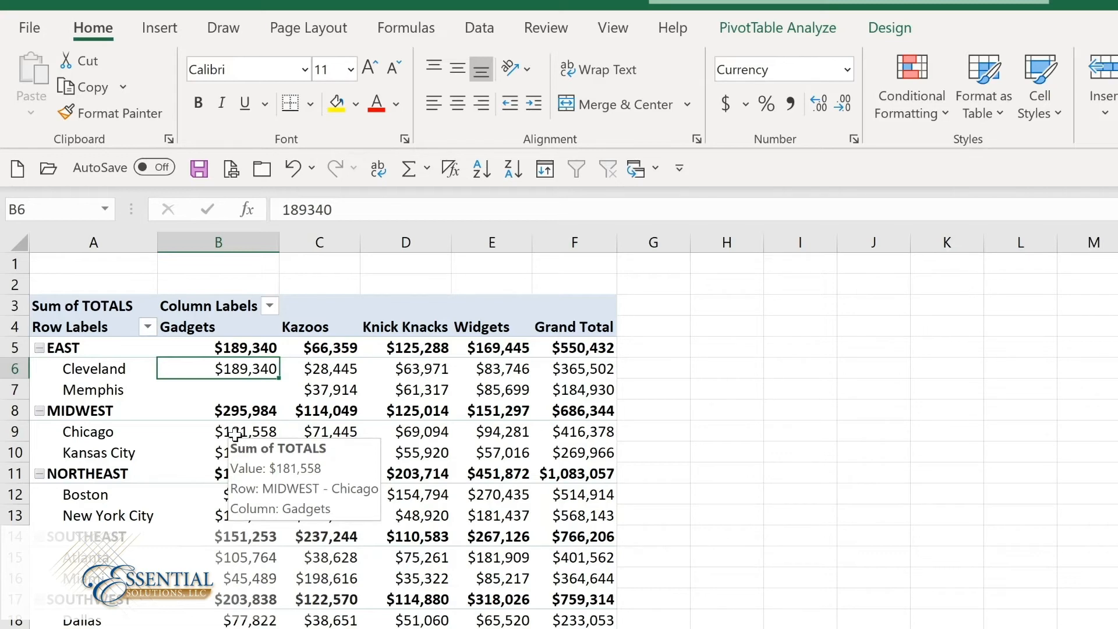
{"action": "double_click", "coordinate": [235, 434]}
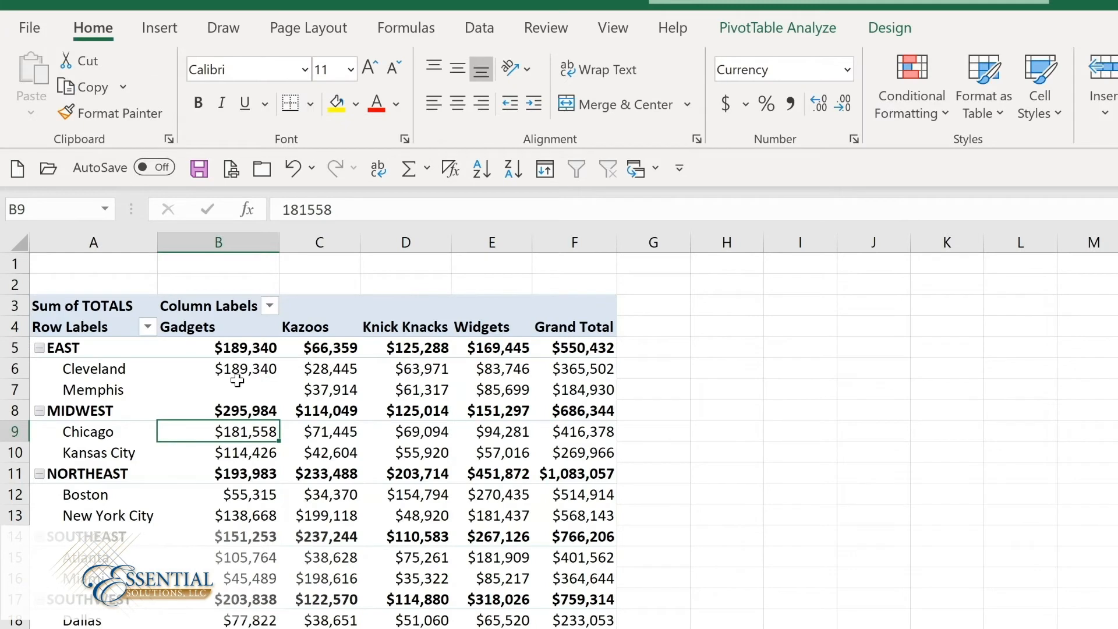
- Collapse the location rows of the EAST region and expand them again
{"action": "mouse_move", "coordinate": [237, 380]}
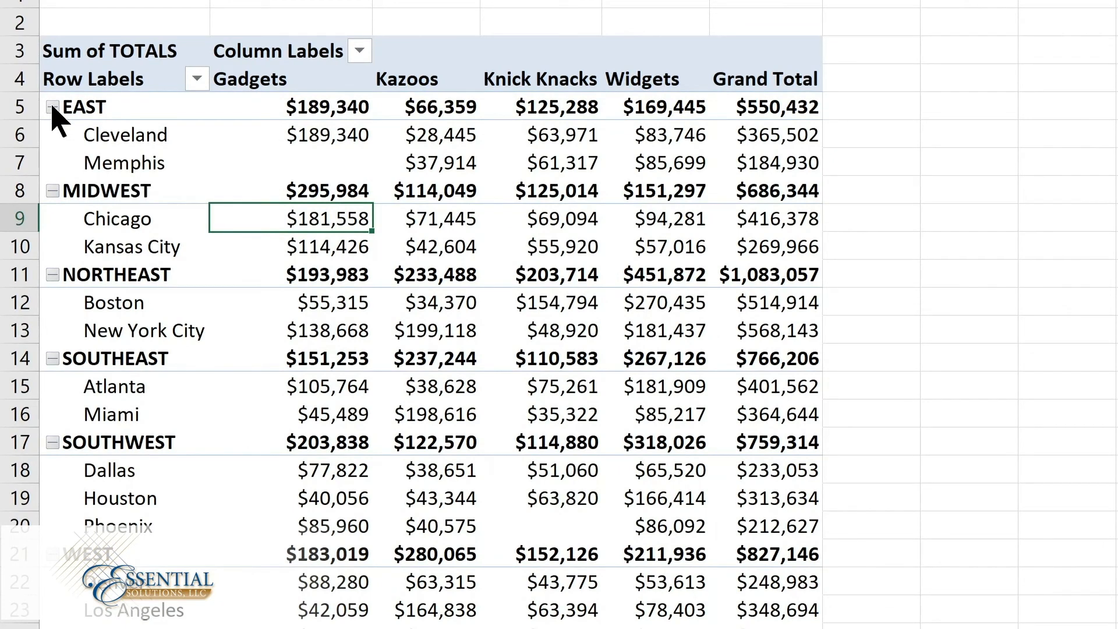
{"action": "left_click", "coordinate": [53, 107]}
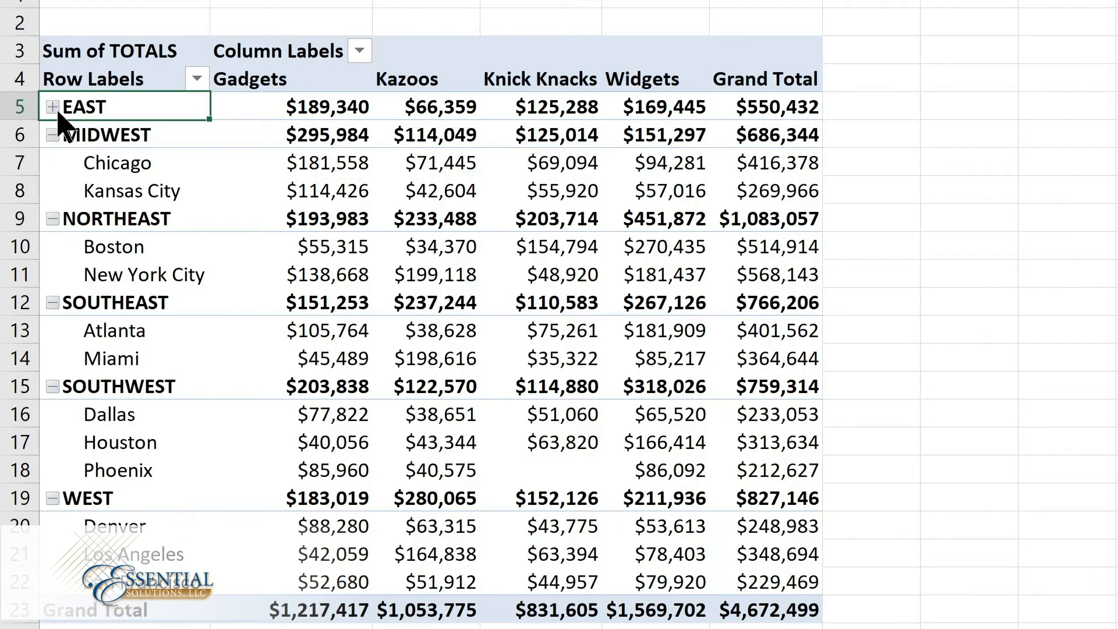
{"action": "left_click", "coordinate": [53, 108]}
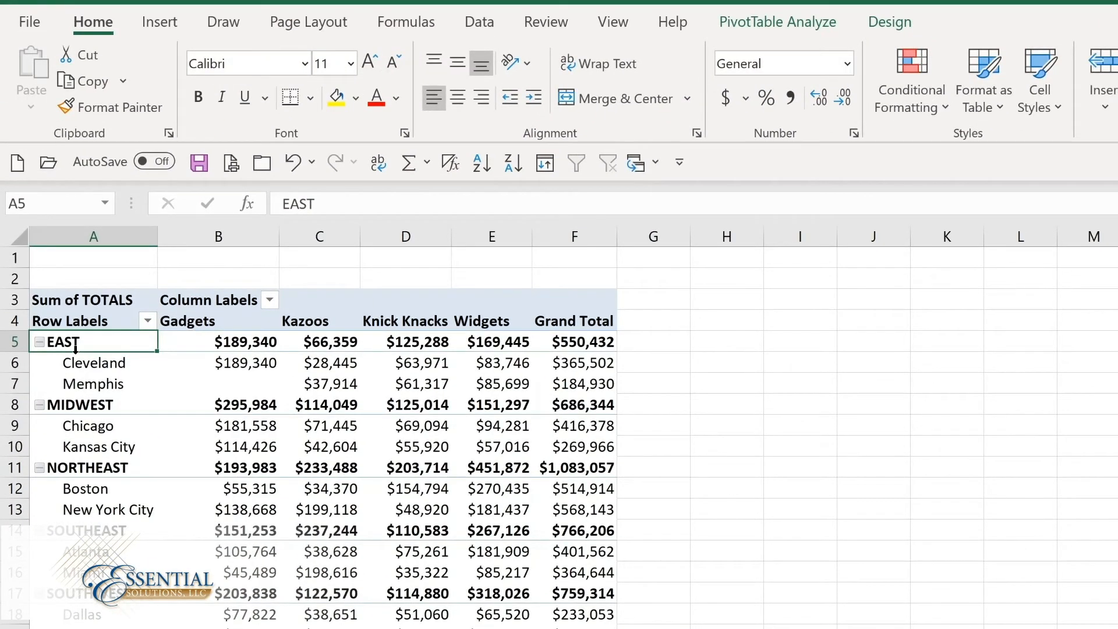
- Collapse the whole REGION field so that all its location rows are hidden
{"action": "left_click", "coordinate": [753, 25]}
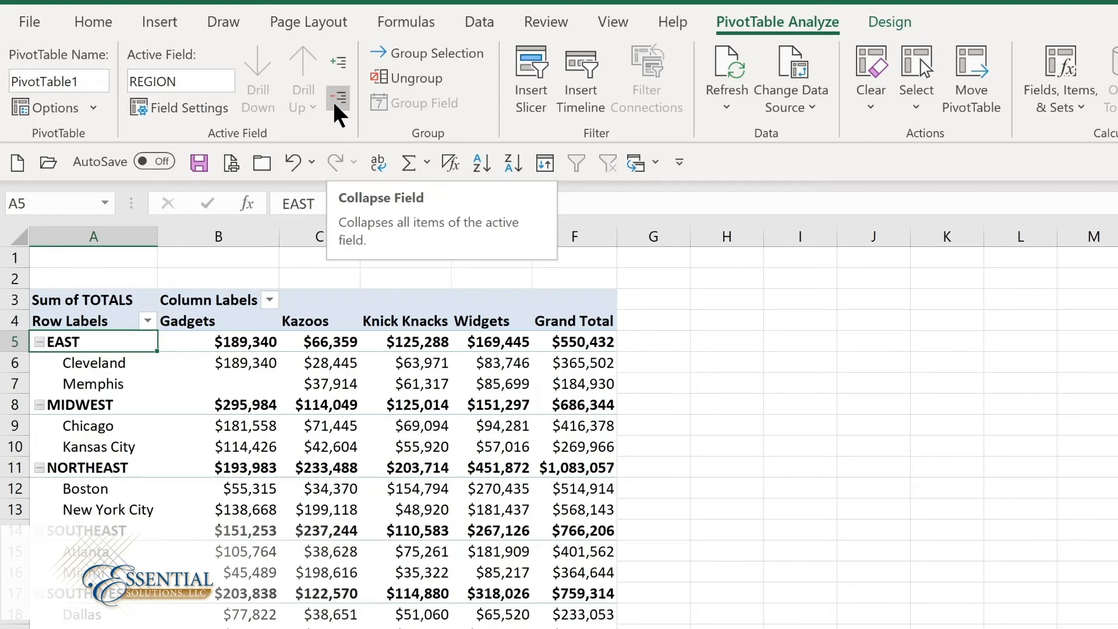
{"action": "left_click", "coordinate": [337, 111]}
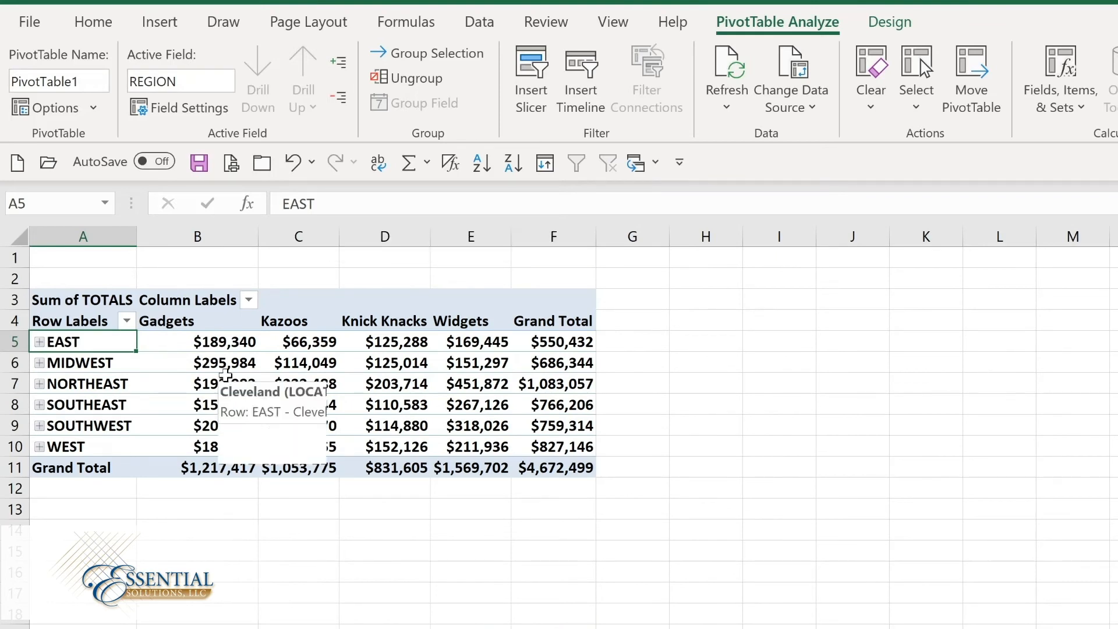
{"action": "mouse_move", "coordinate": [211, 365]}
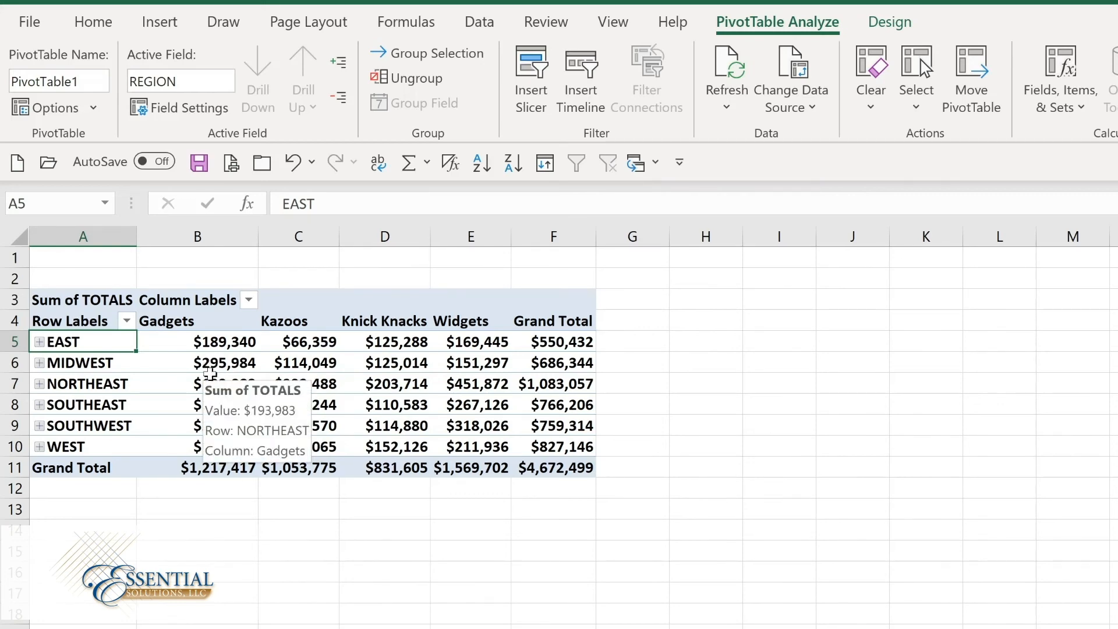
- Expand the whole REGION field and apply the blue PivotTable style from the first row of the Medium group
{"action": "left_click", "coordinate": [341, 60]}
{"action": "mouse_move", "coordinate": [270, 366]}
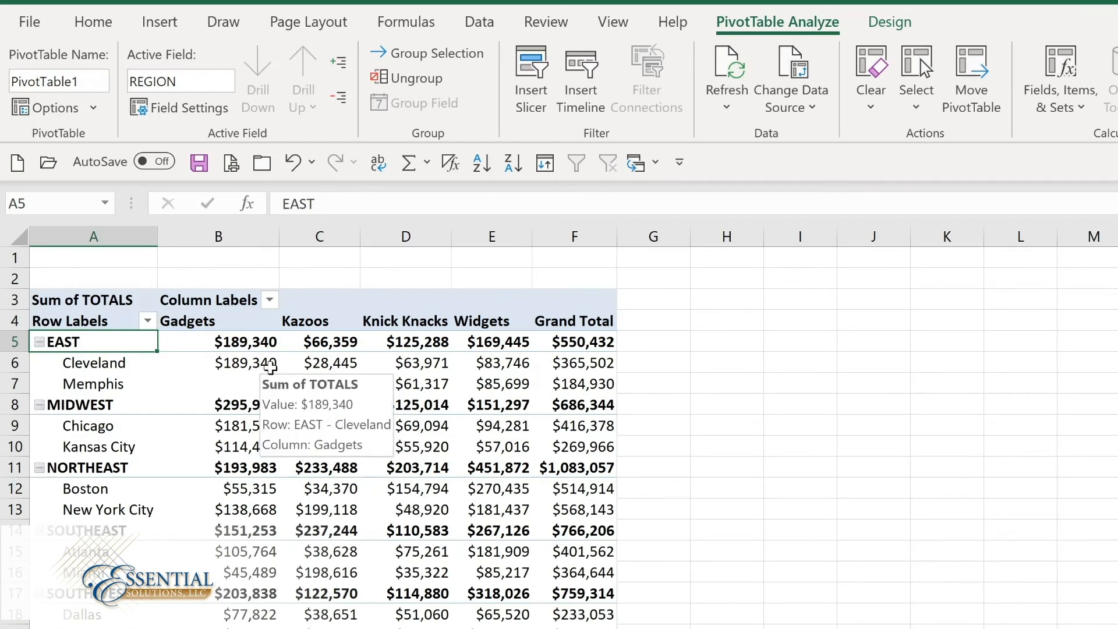
{"action": "left_click", "coordinate": [896, 23]}
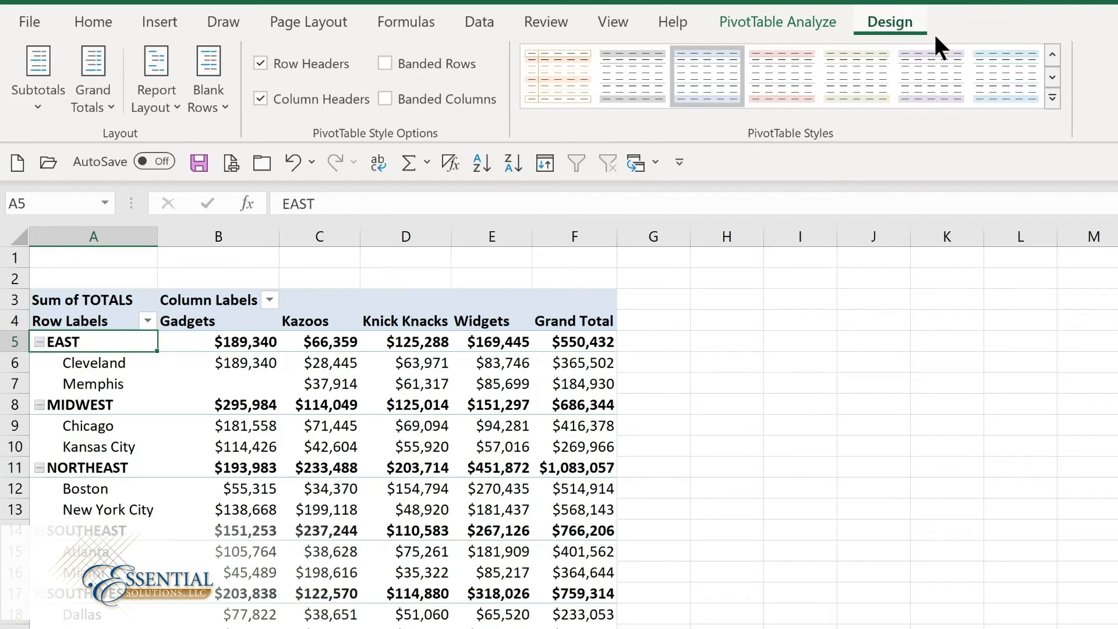
{"action": "left_click", "coordinate": [1053, 98]}
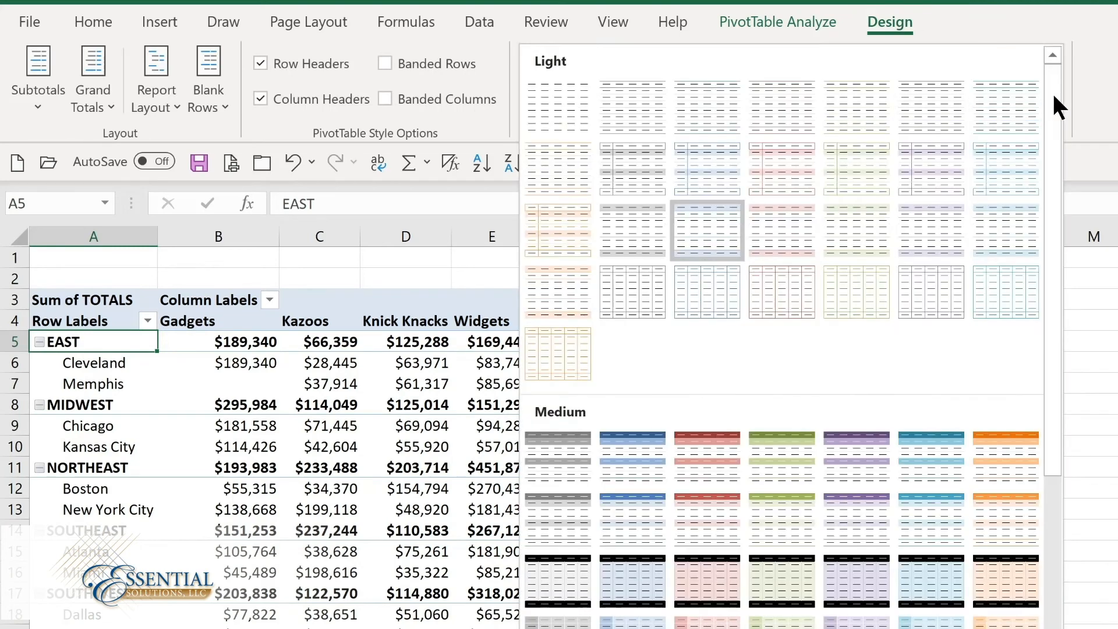
{"action": "left_click", "coordinate": [609, 472]}
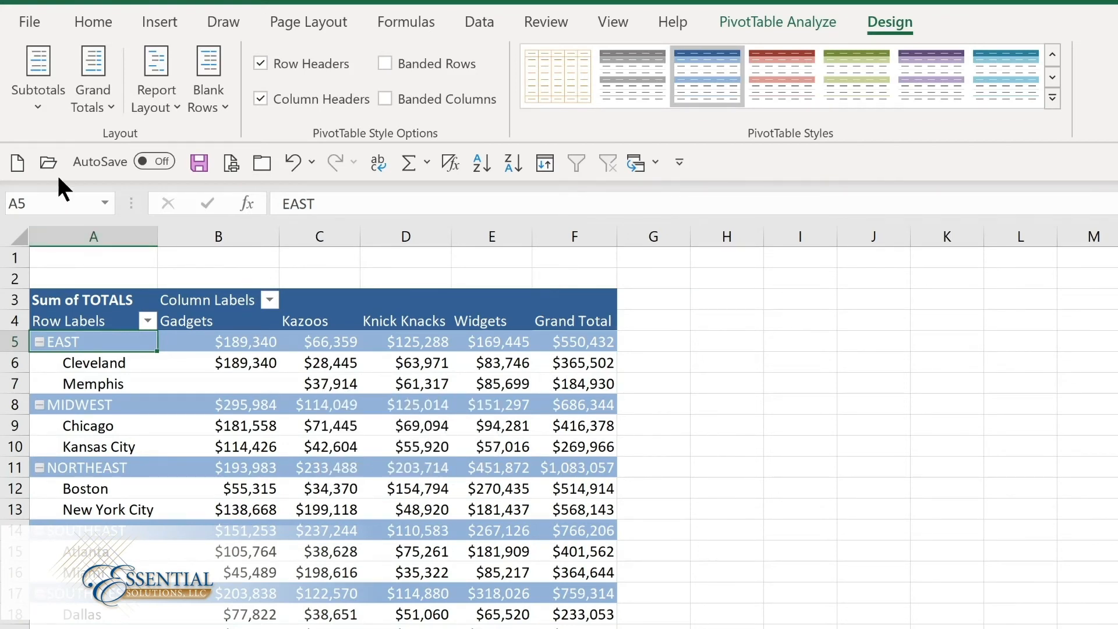
- Show all subtotals of the PivotTable at the bottom of each region group
{"action": "left_click", "coordinate": [43, 108]}
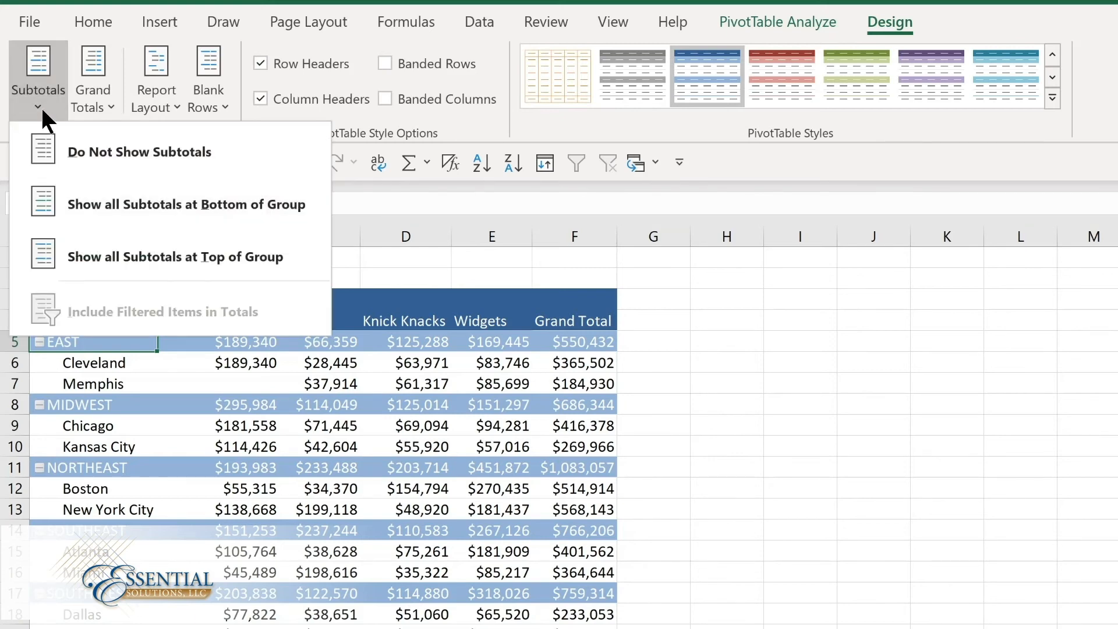
{"action": "left_click", "coordinate": [106, 204]}
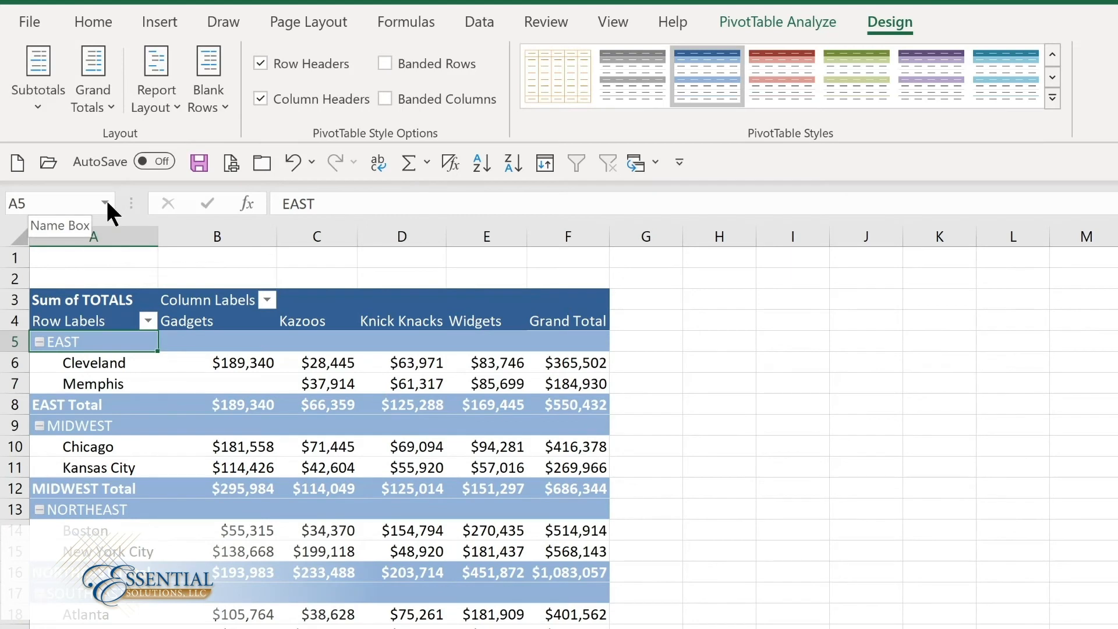
{"action": "left_click", "coordinate": [93, 100]}
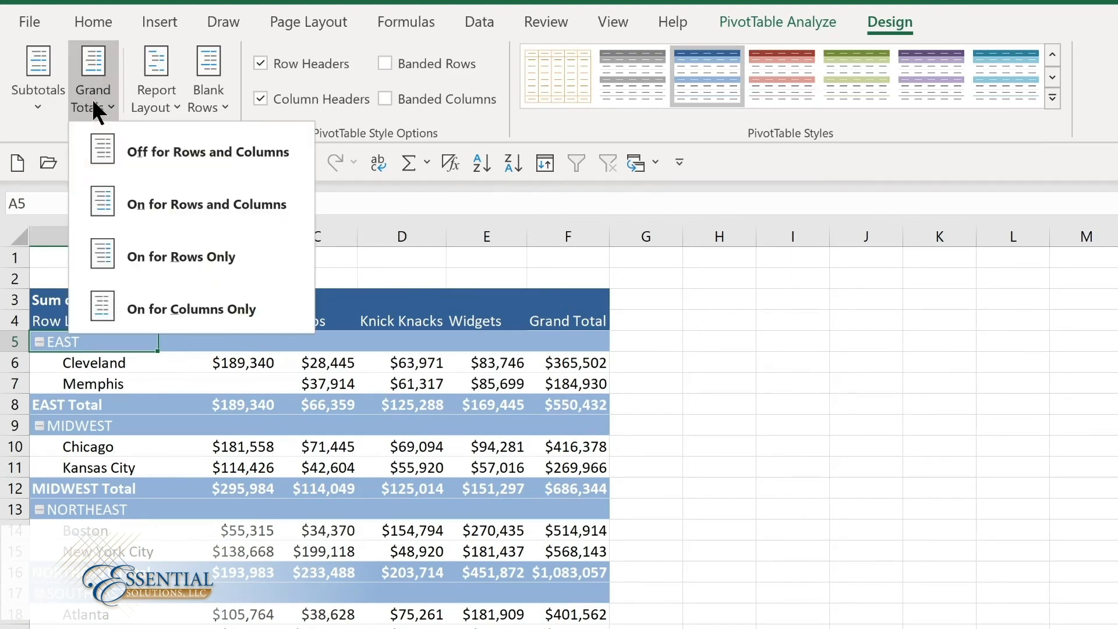
{"action": "left_click", "coordinate": [171, 103]}
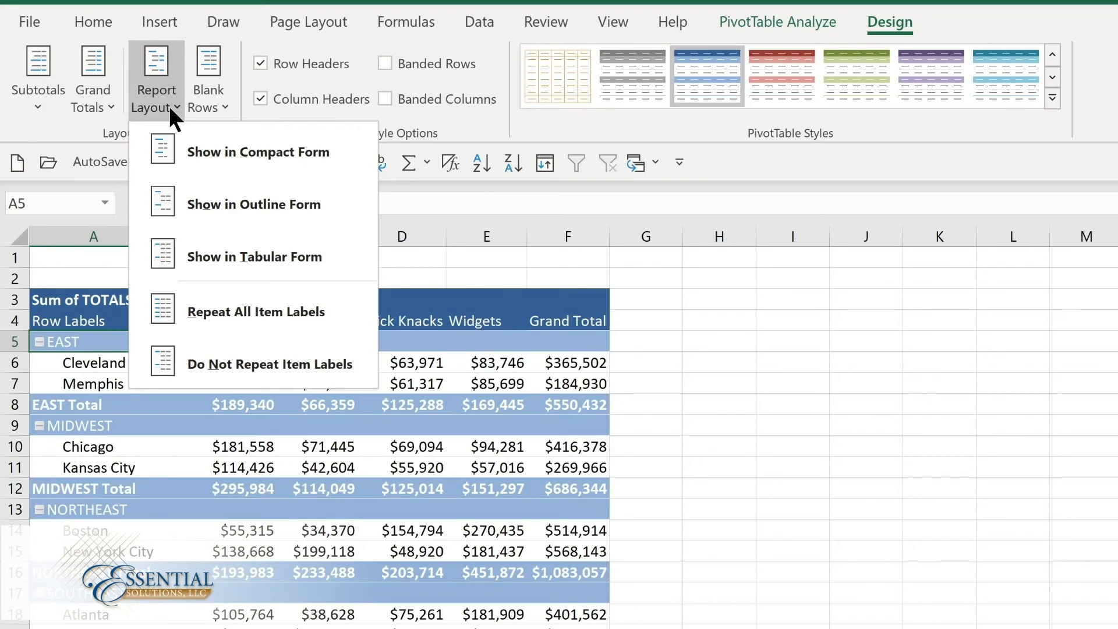
{"action": "left_click", "coordinate": [170, 106]}
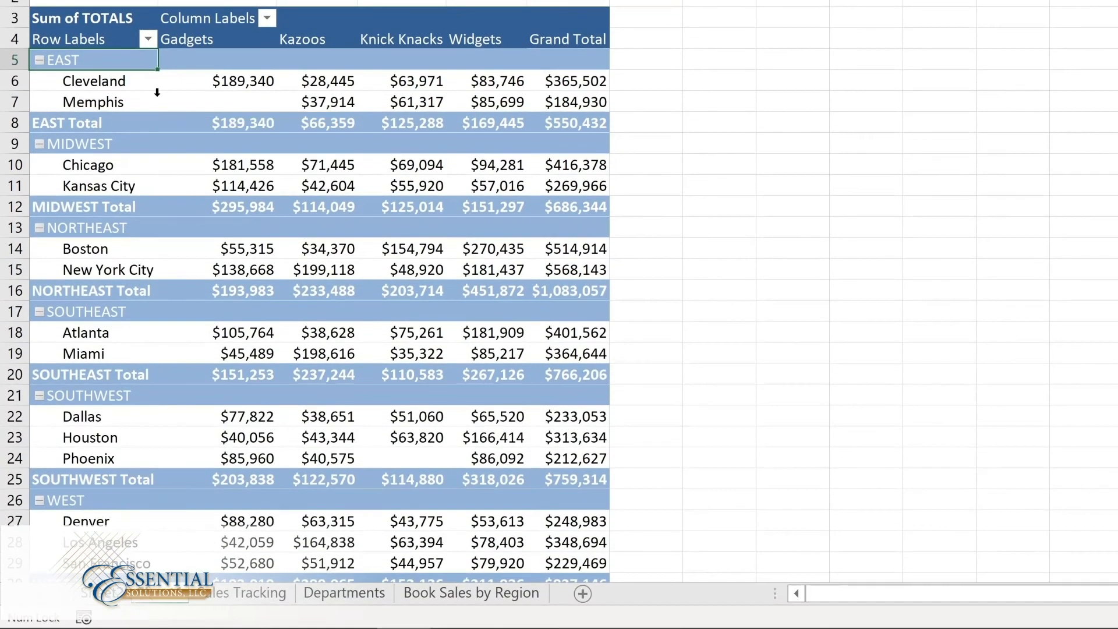
- Filter the row labels by REGION so that only EAST, MIDWEST and NORTHEAST are included
{"action": "left_click", "coordinate": [147, 39]}
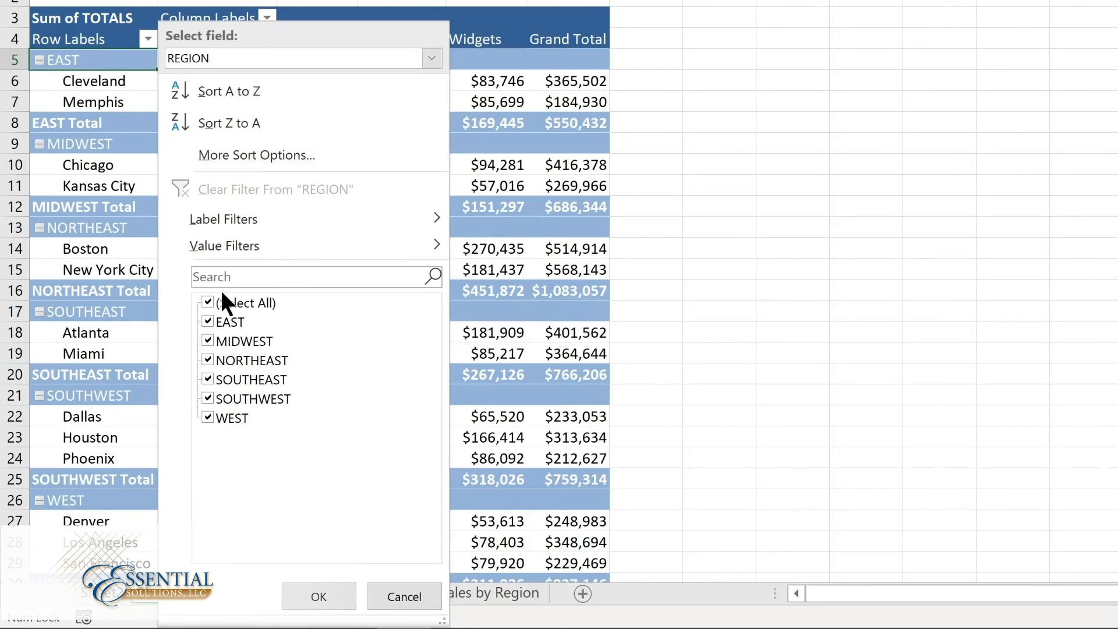
{"action": "left_click", "coordinate": [206, 301]}
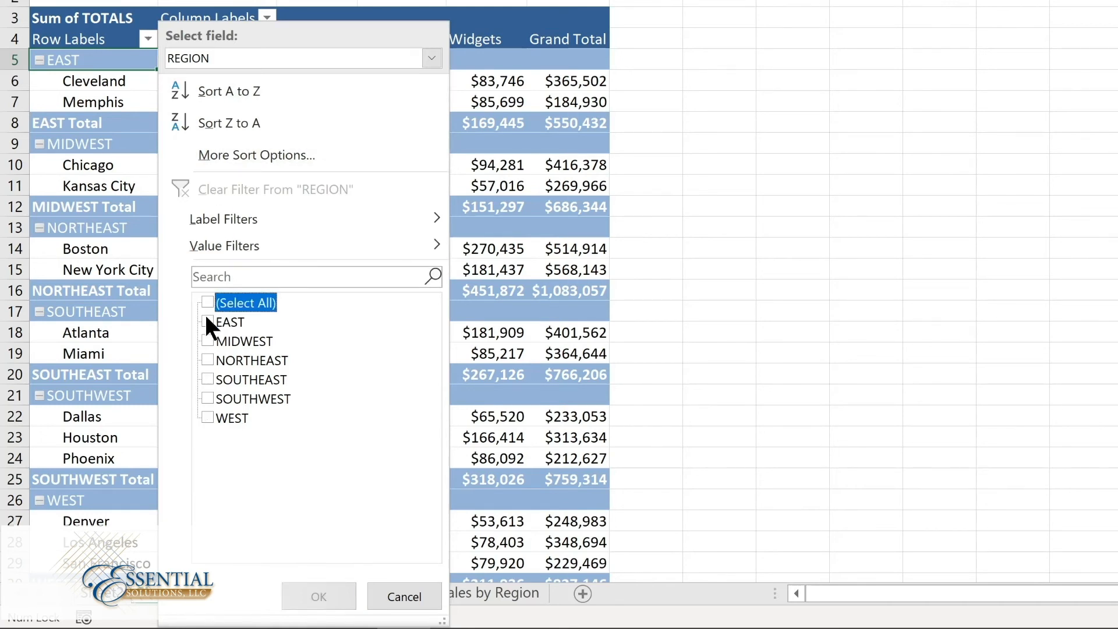
{"action": "left_click", "coordinate": [207, 323]}
{"action": "left_click", "coordinate": [209, 341]}
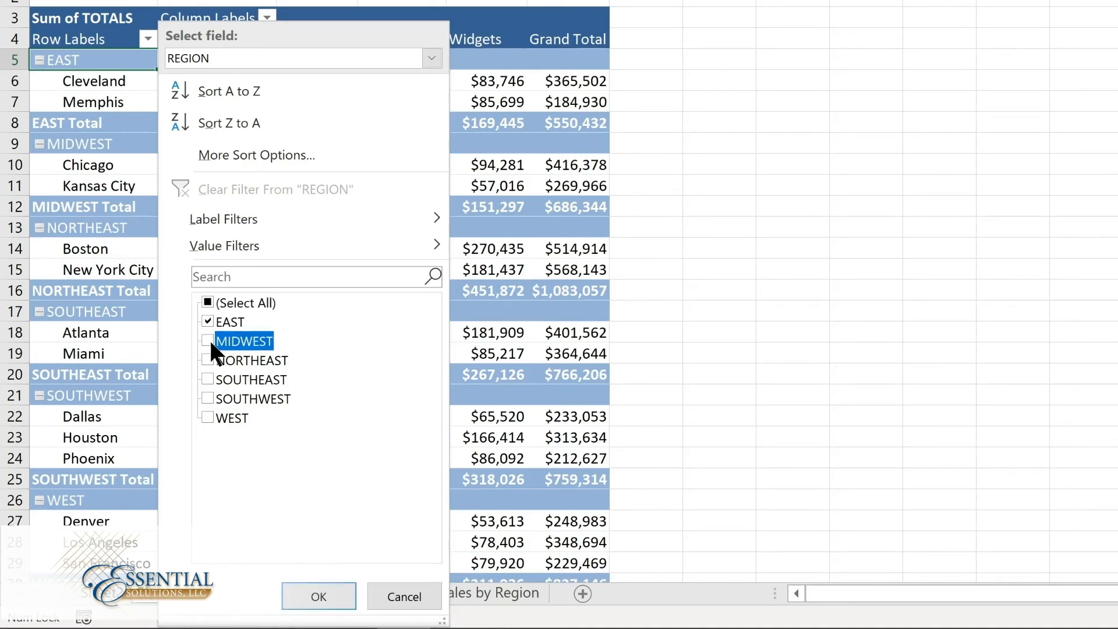
{"action": "left_click", "coordinate": [207, 359]}
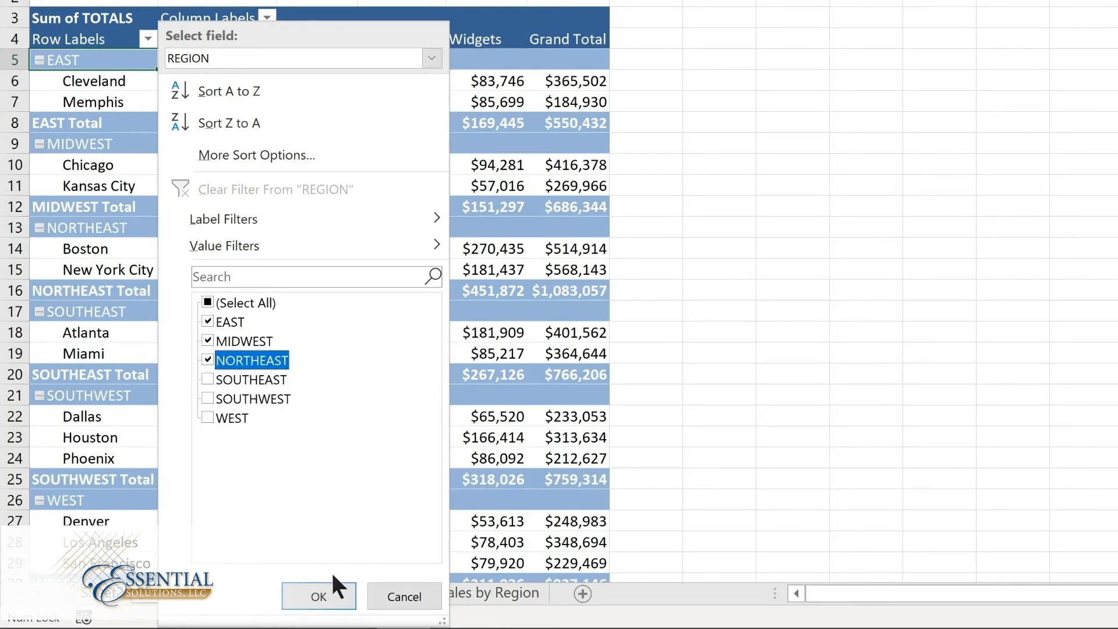
{"action": "left_click", "coordinate": [325, 595]}
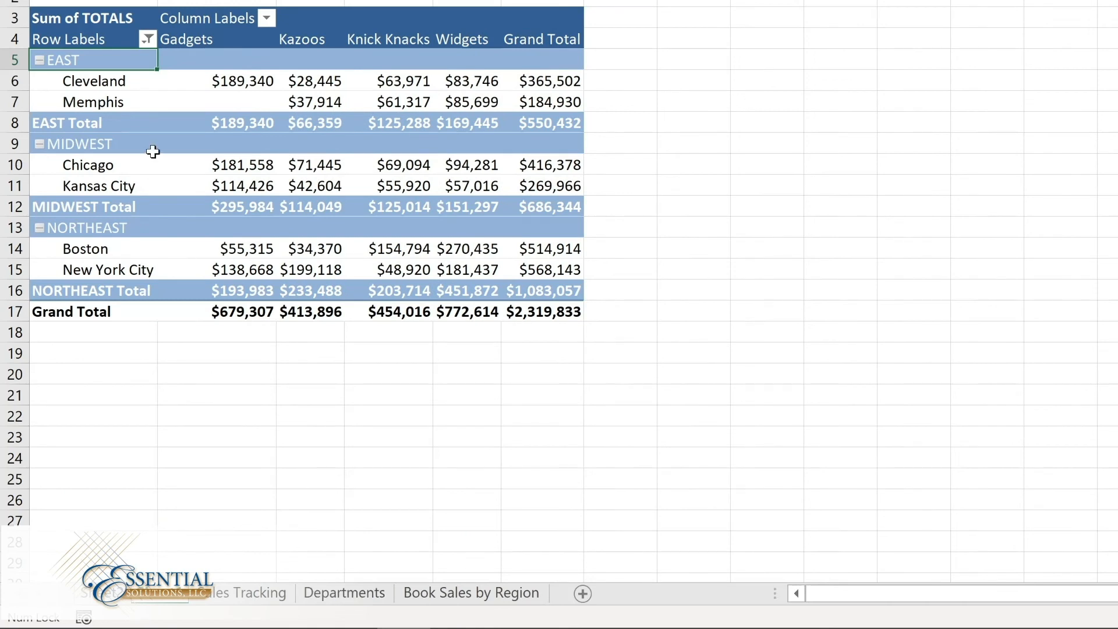
- Look at the filter choices of the DEPT column labels and clear the filter from REGION
{"action": "left_click", "coordinate": [267, 18]}
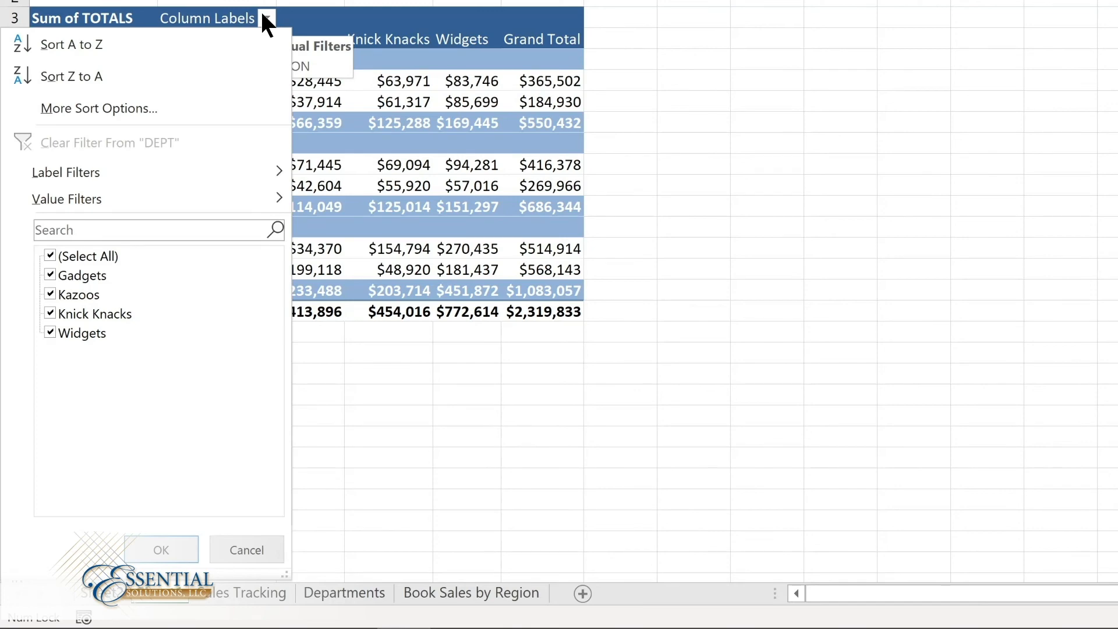
{"action": "left_click", "coordinate": [148, 39]}
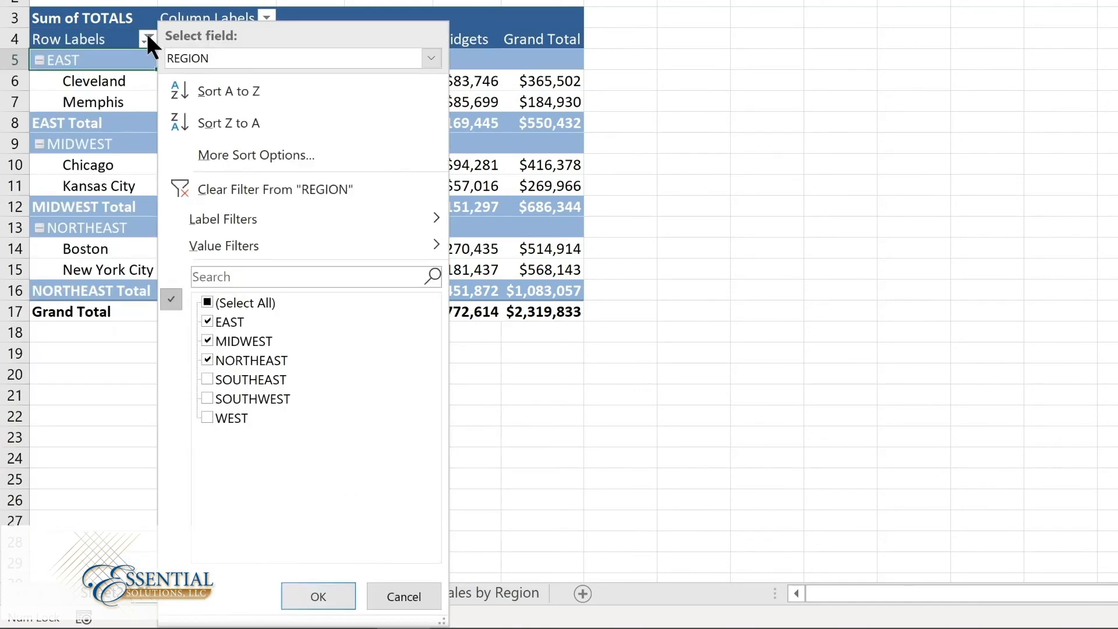
{"action": "left_click", "coordinate": [218, 184]}
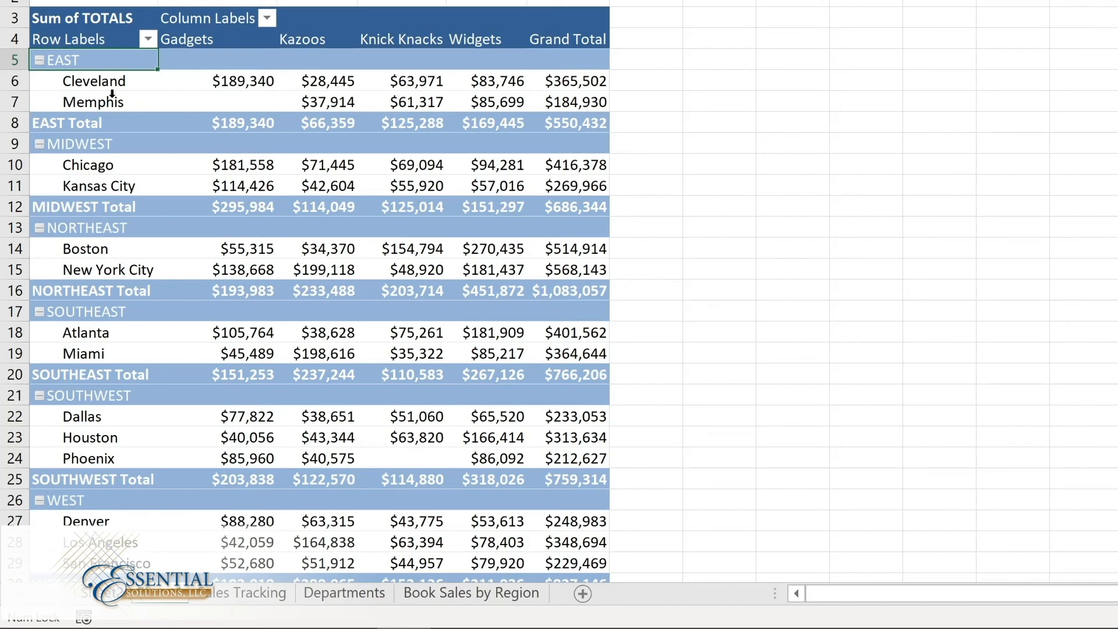
- Sort the locations within each region by their Grand Total values from smallest to largest
{"action": "left_click", "coordinate": [213, 86]}
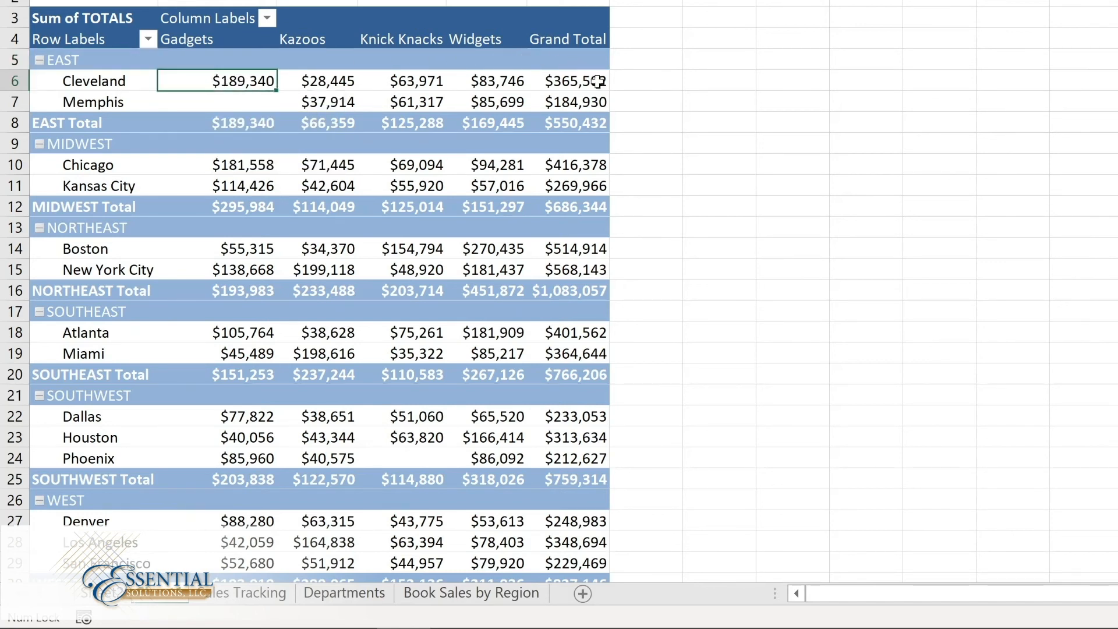
{"action": "right_click", "coordinate": [563, 85]}
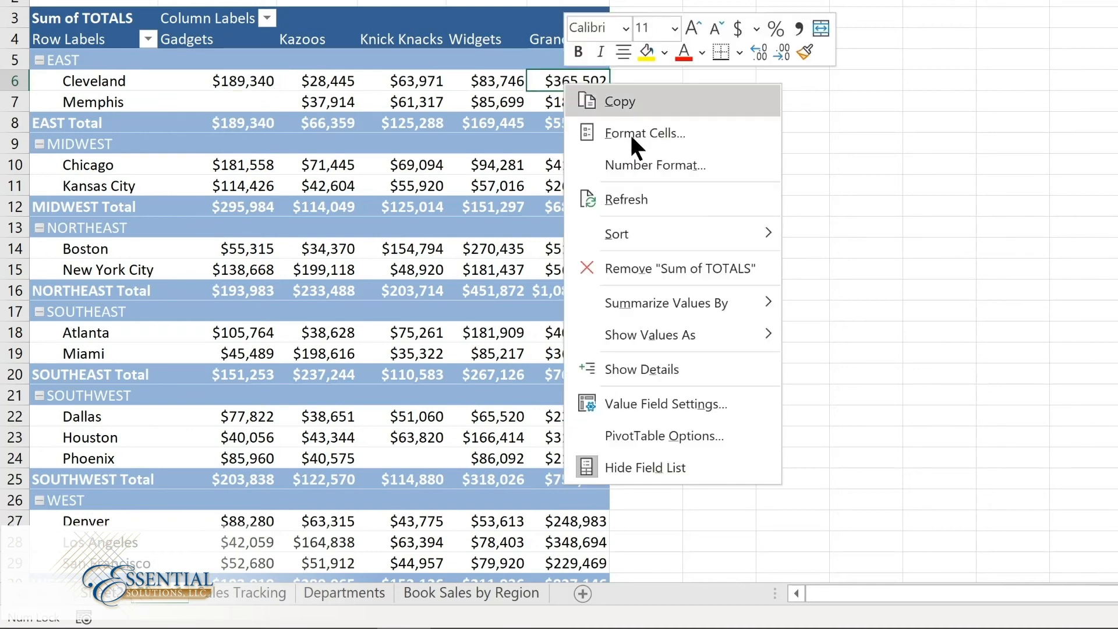
{"action": "mouse_move", "coordinate": [629, 236]}
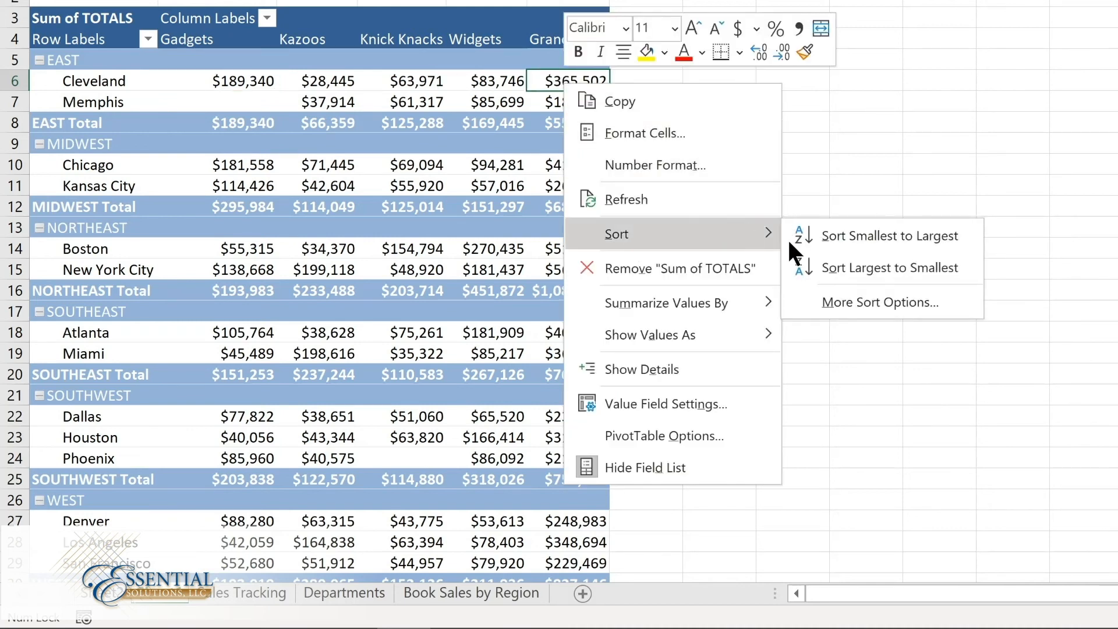
{"action": "left_click", "coordinate": [847, 233]}
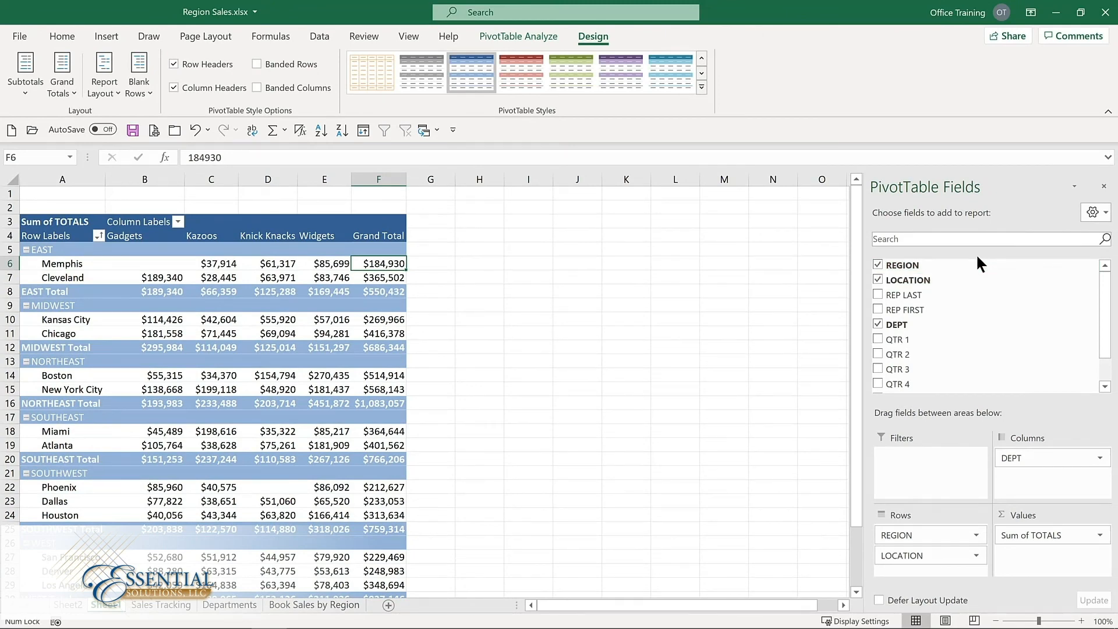
- Remove REGION from the PivotTable's row fields and add it as a report filter
{"action": "left_click", "coordinate": [879, 265]}
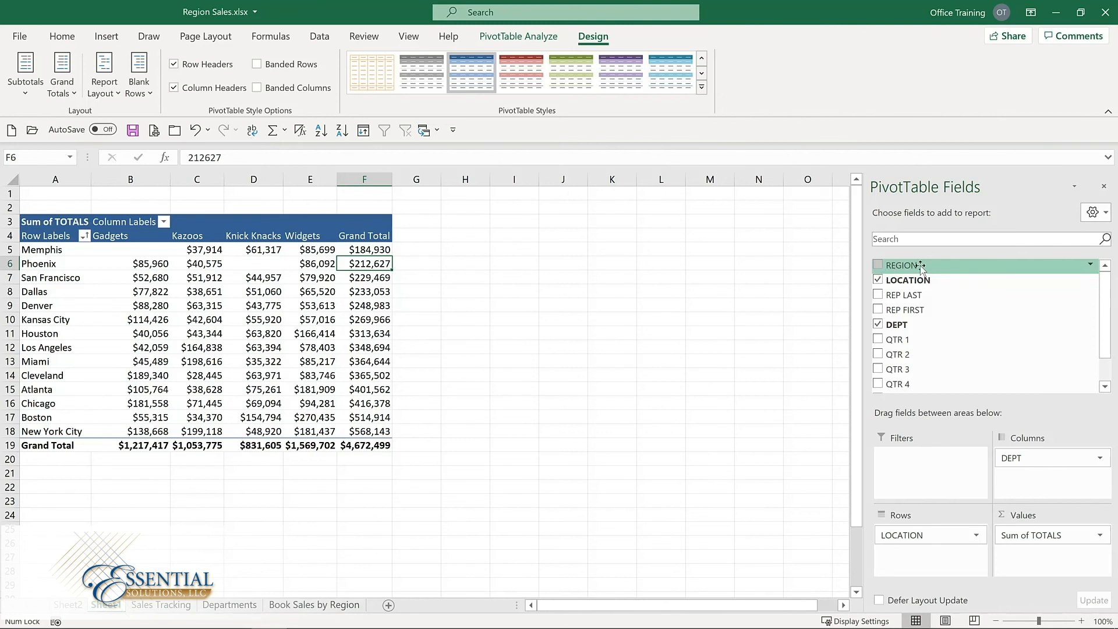
{"action": "left_click_drag", "start_coordinate": [920, 266], "coordinate": [907, 466]}
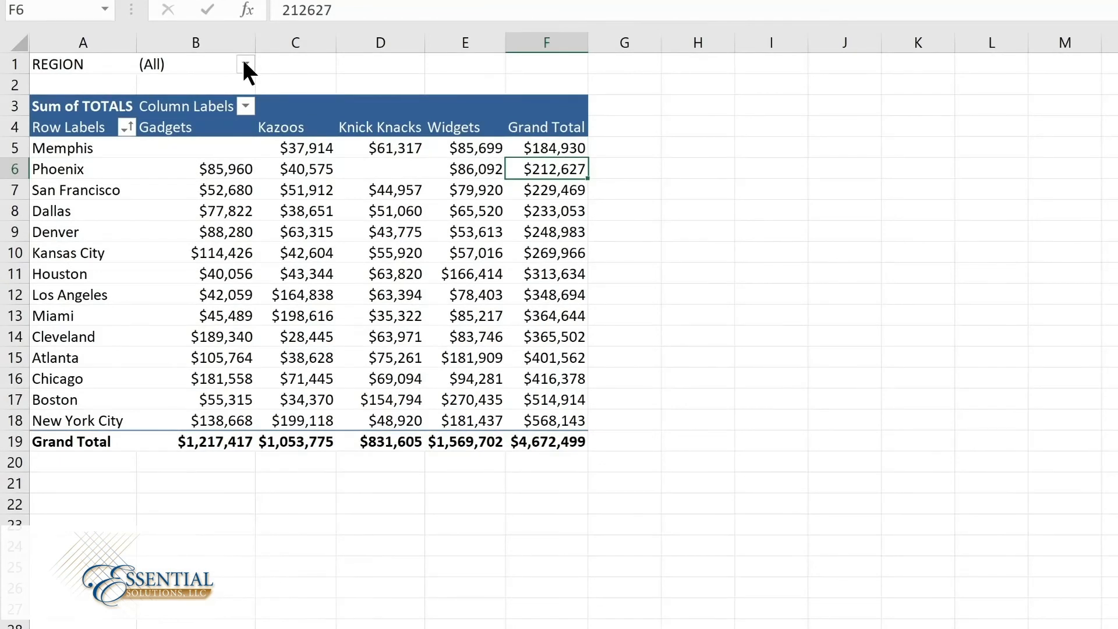
- Set the REGION report filter above the PivotTable to MIDWEST
{"action": "left_click", "coordinate": [245, 64]}
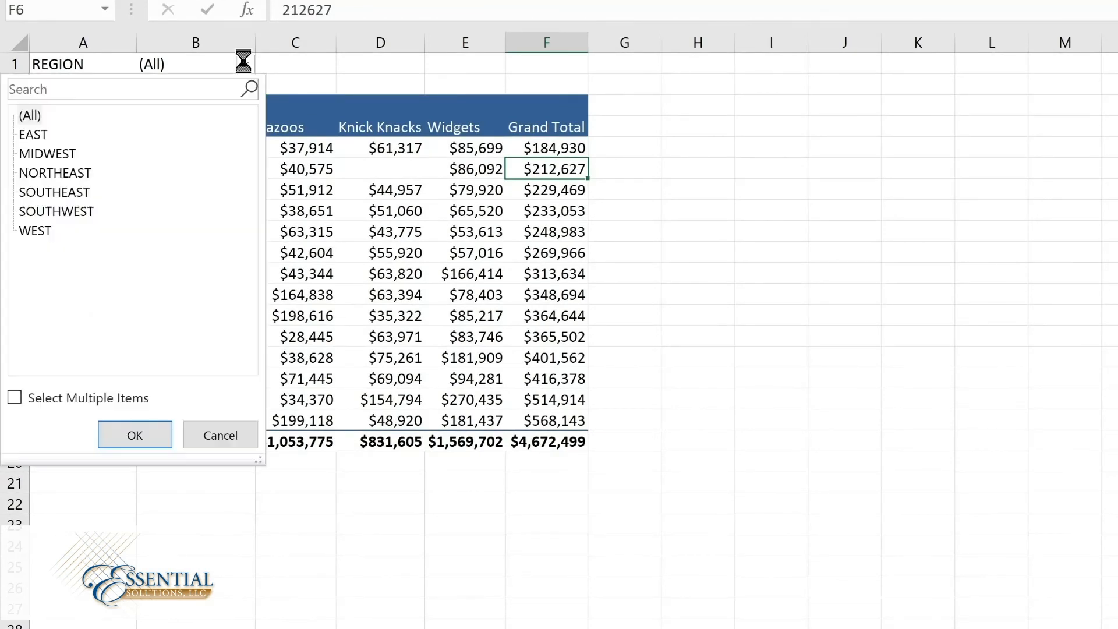
{"action": "left_click", "coordinate": [60, 153]}
{"action": "left_click", "coordinate": [135, 435]}
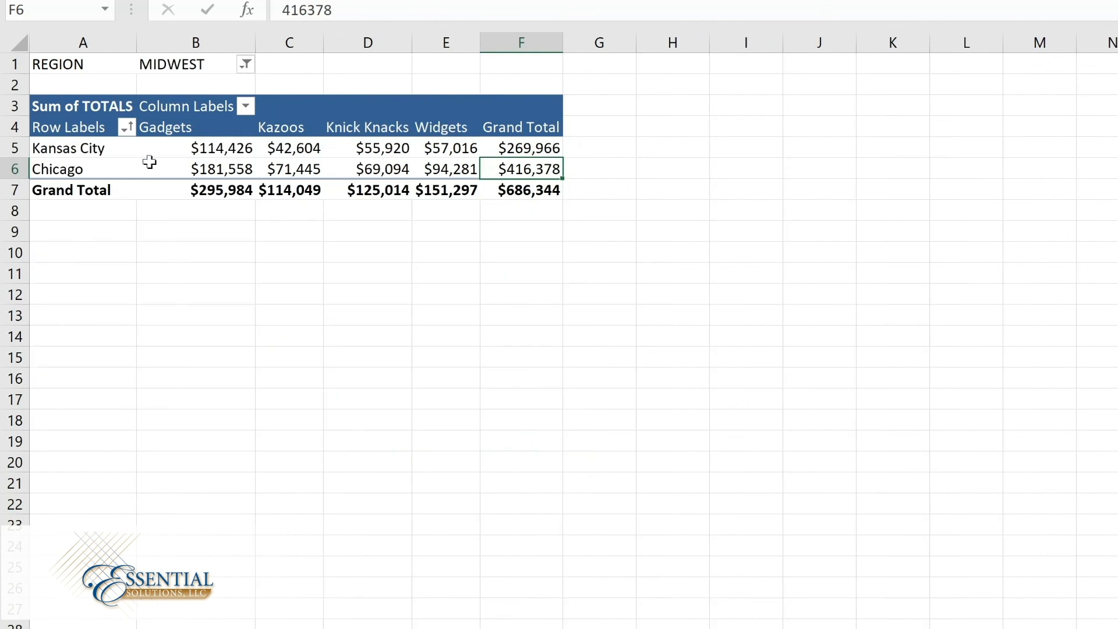
- Reset the REGION report filter to (All)
{"action": "left_click", "coordinate": [246, 64]}
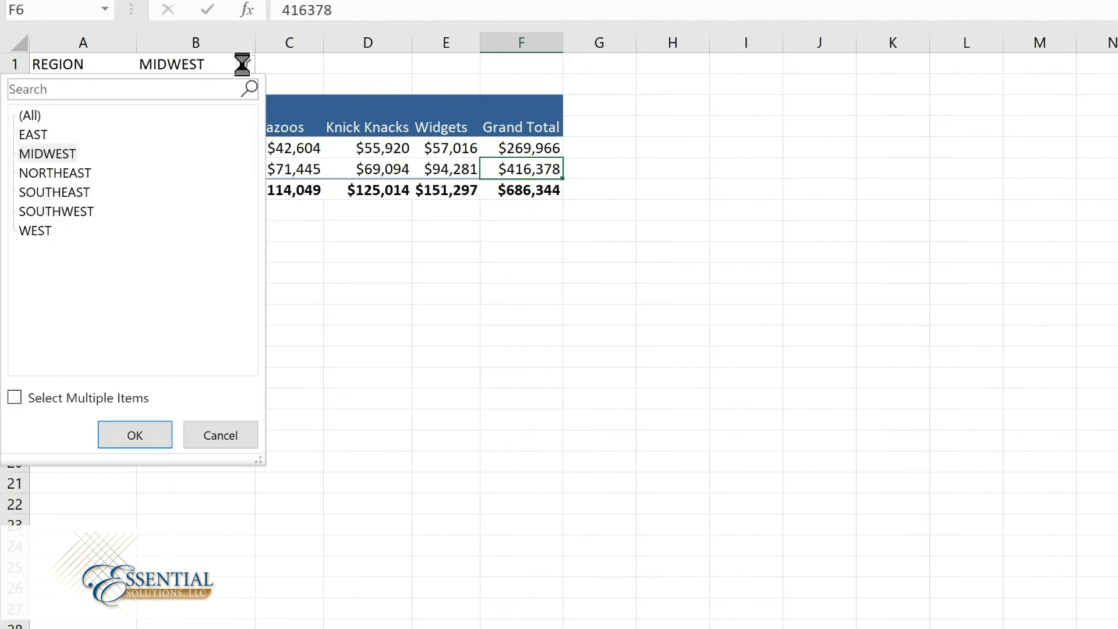
{"action": "left_click", "coordinate": [41, 115]}
{"action": "left_click", "coordinate": [124, 438]}
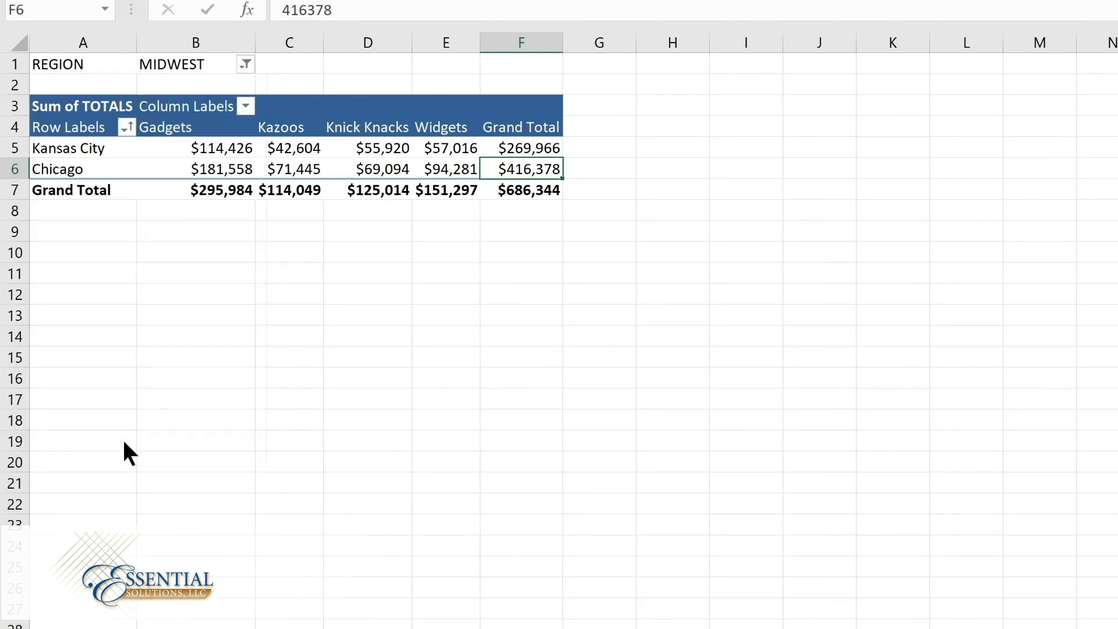